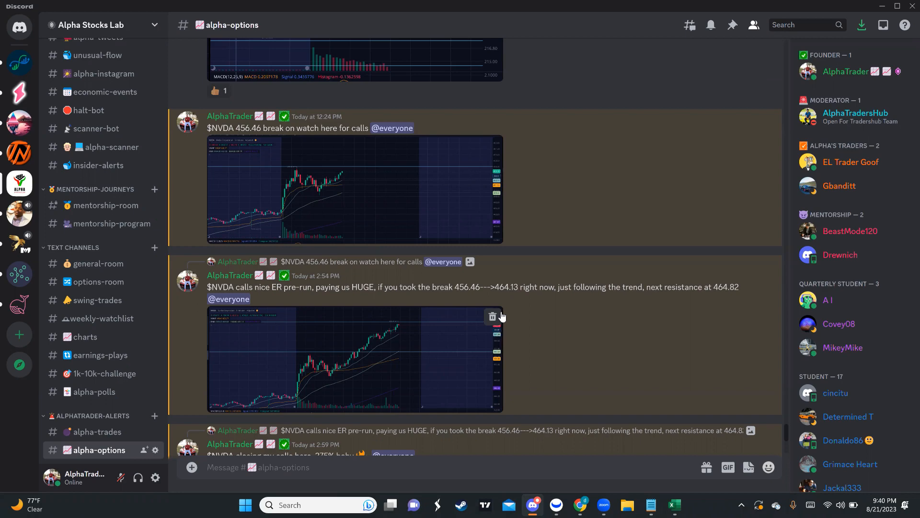
Step: Bring Webull forward, switch the chart to SPY from Recently Viewed, then return to Discord
click(557, 505)
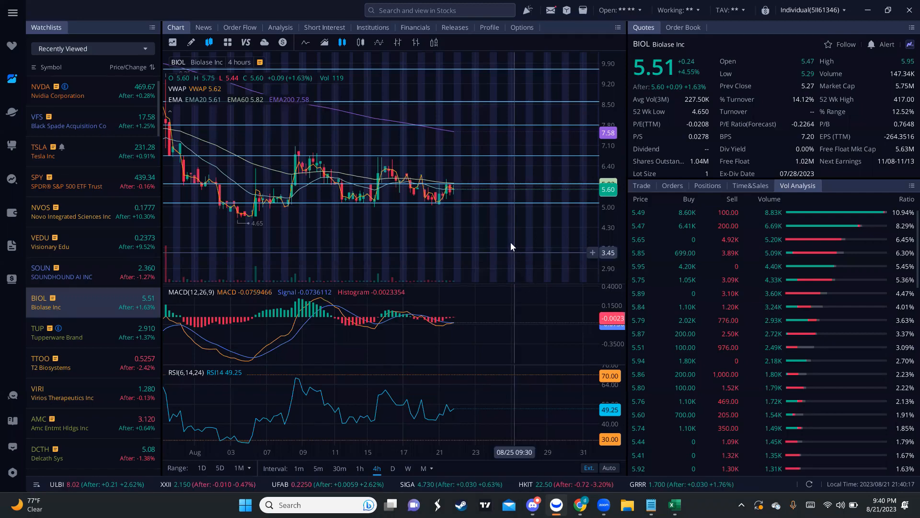
click(101, 173)
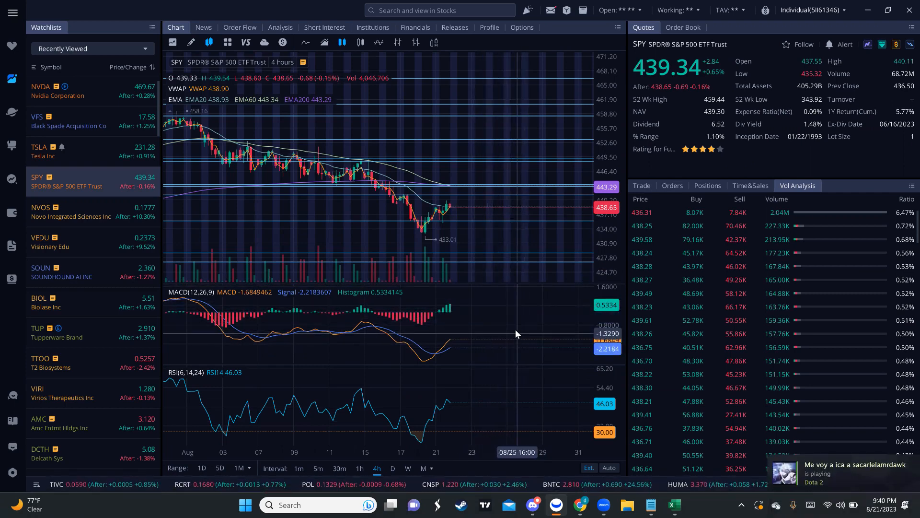
click(533, 505)
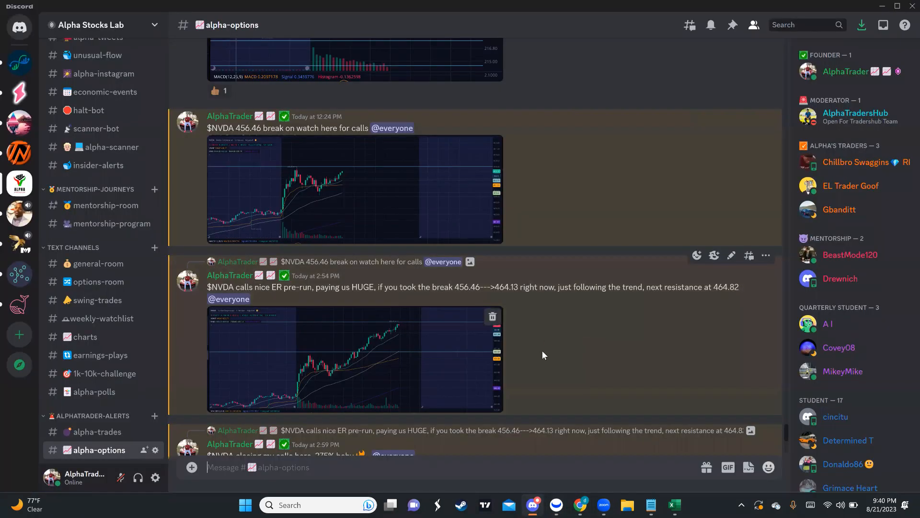
mouse_move(533, 505)
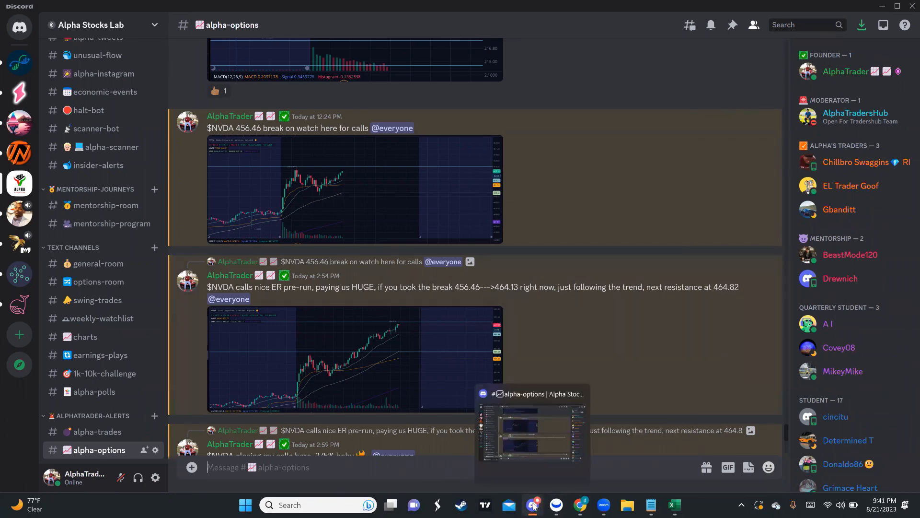
Step: Visit the earnings-plays channel, then move on to the weekly-brief channel
click(104, 355)
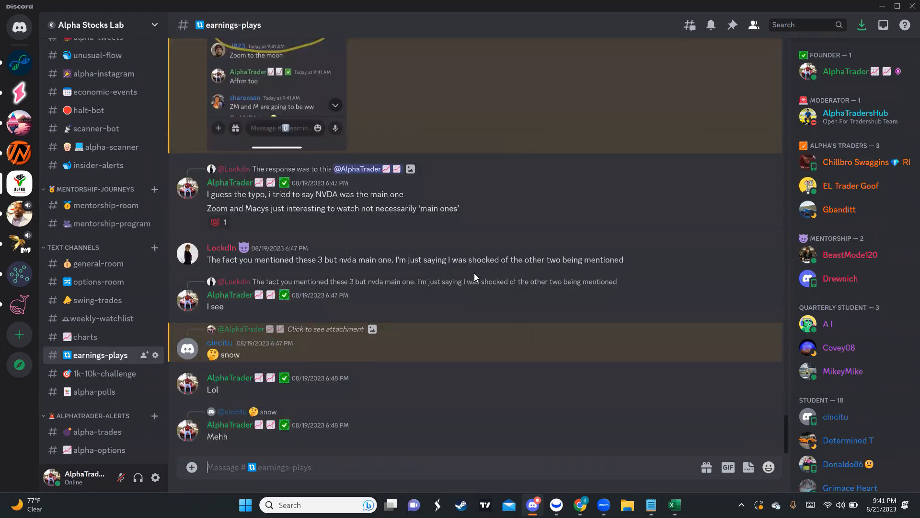
scroll(474, 280, up, 1)
scroll(475, 277, up, 2)
scroll(453, 289, up, 5)
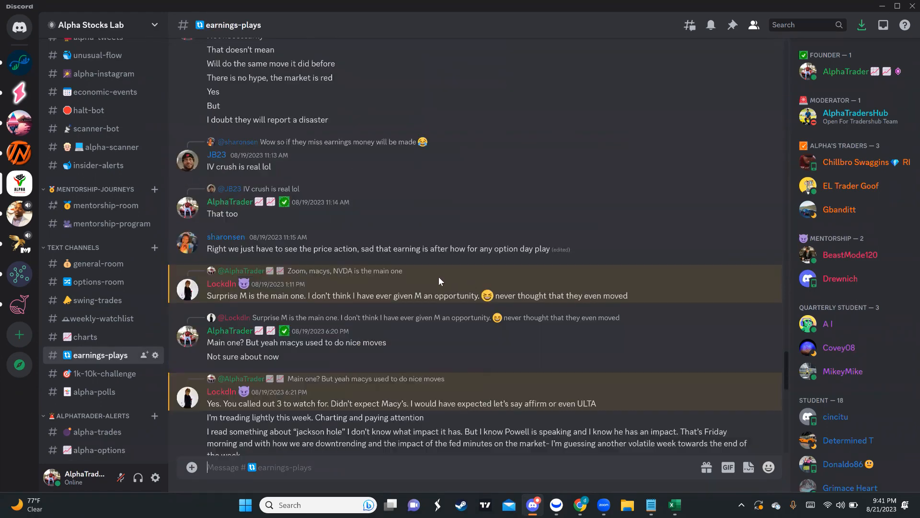
scroll(479, 267, up, 5)
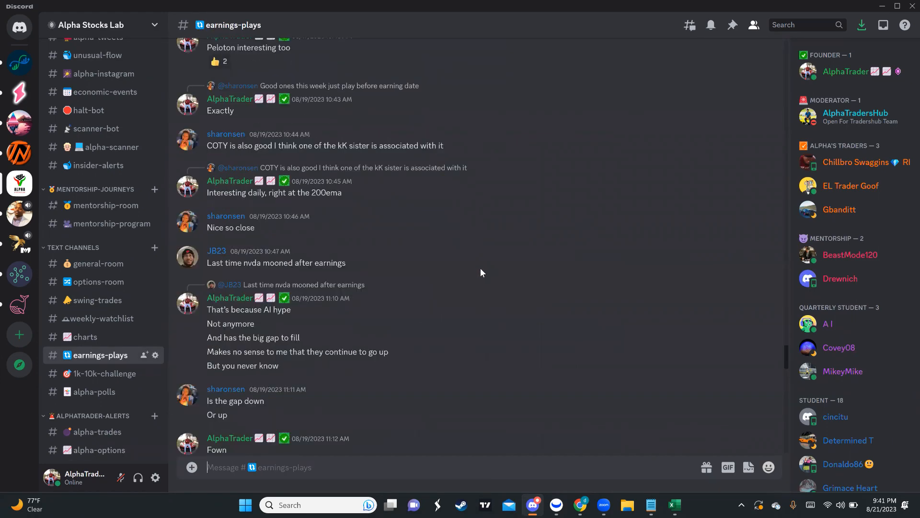
scroll(481, 263, up, 3)
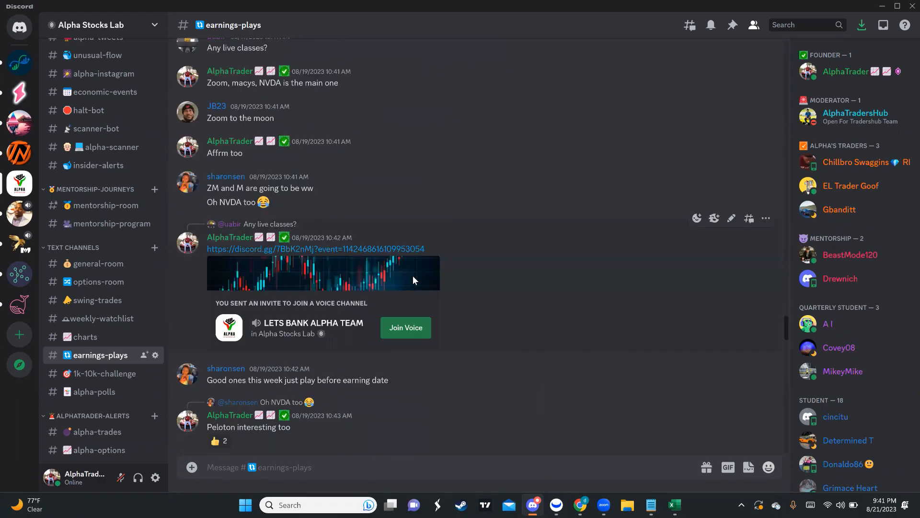
scroll(432, 273, up, 4)
scroll(475, 287, up, 1)
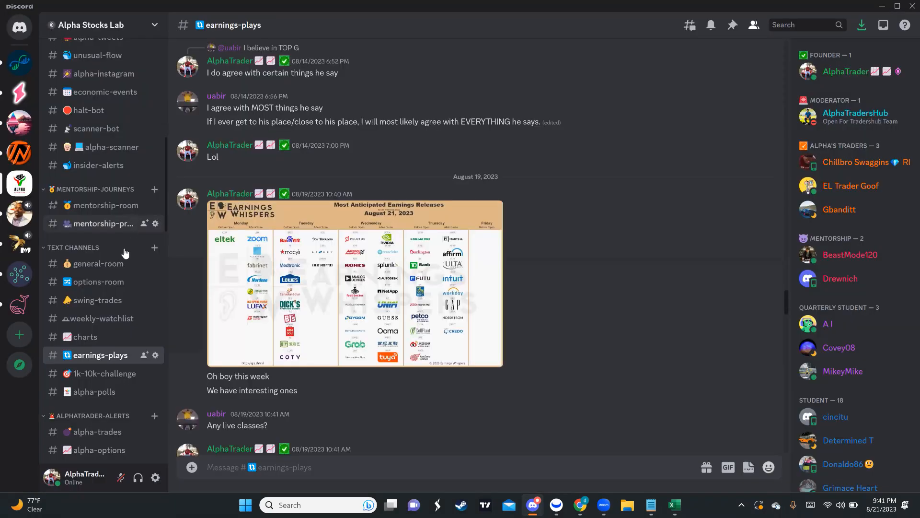
scroll(121, 144, up, 3)
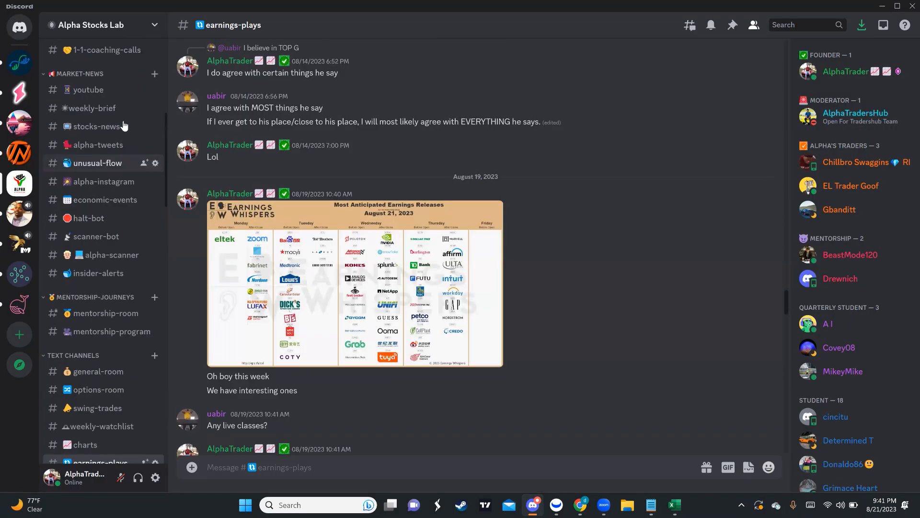
click(118, 109)
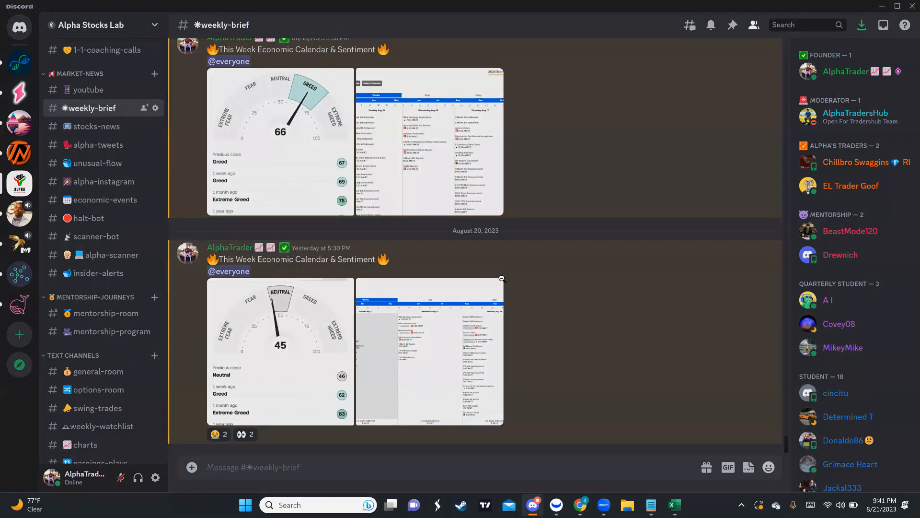
Step: View the weekly economic calendar image full-size, close it, and bring Webull forward
click(501, 278)
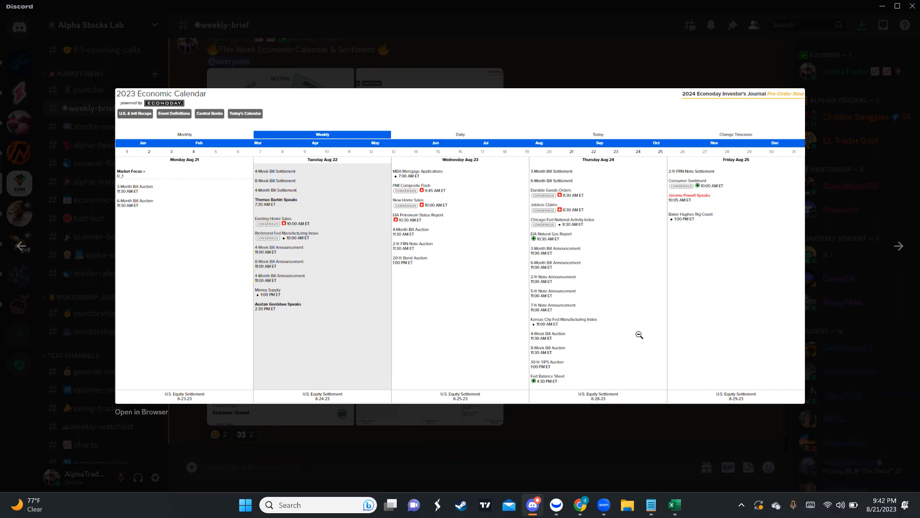
mouse_move(556, 505)
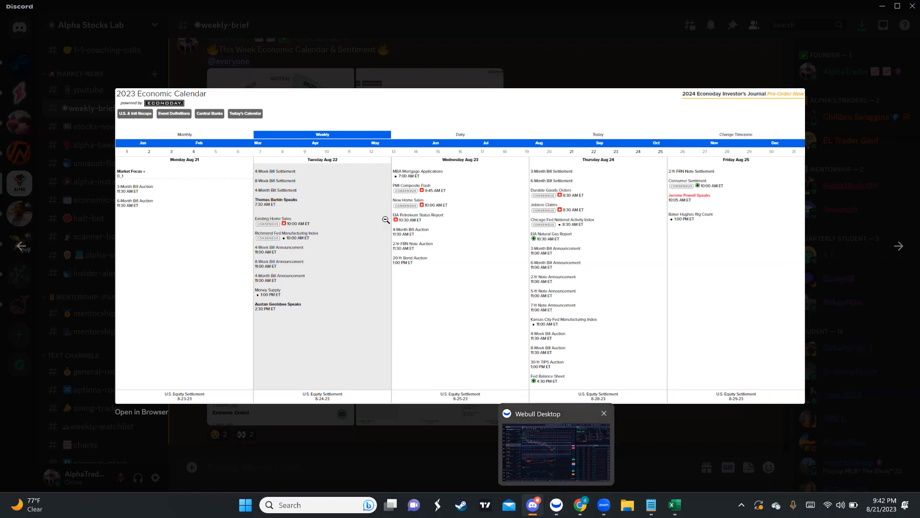
click(603, 418)
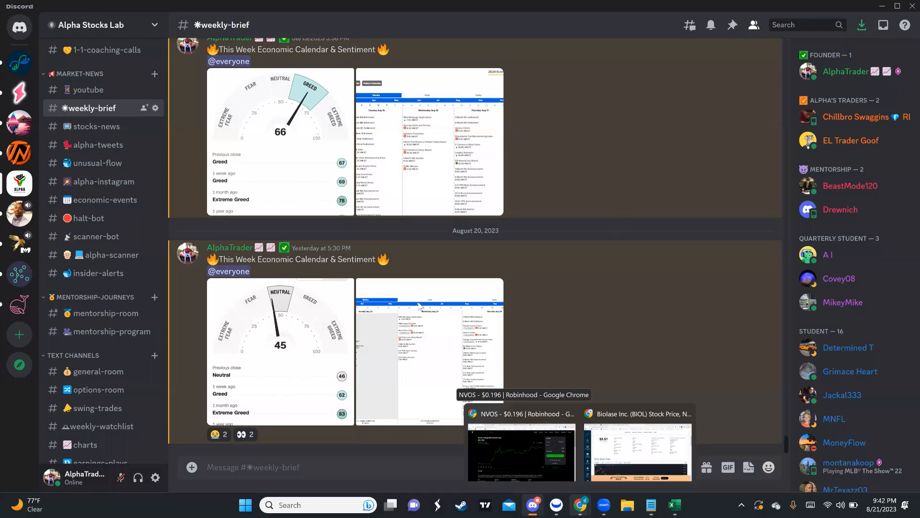
click(557, 505)
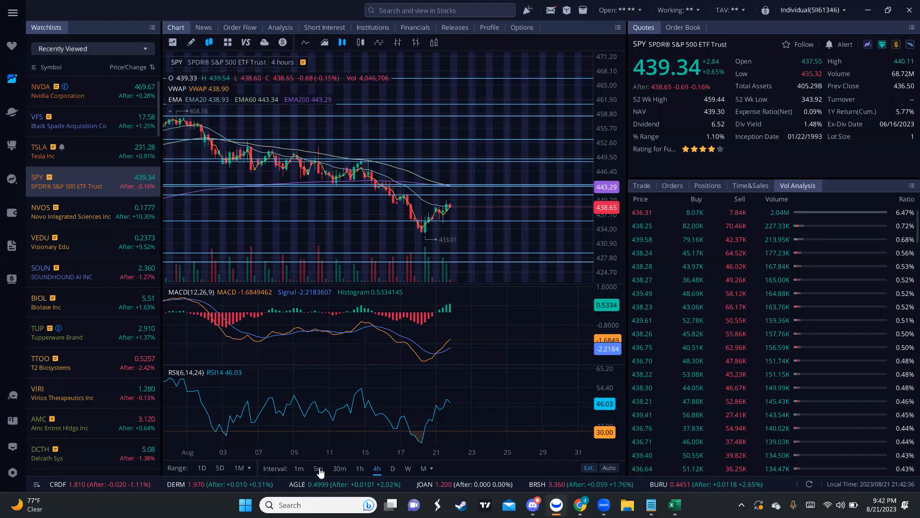
Step: Put SPY on 5-minute candles, pan toward the afternoon session, then return to Discord
double_click(432, 188)
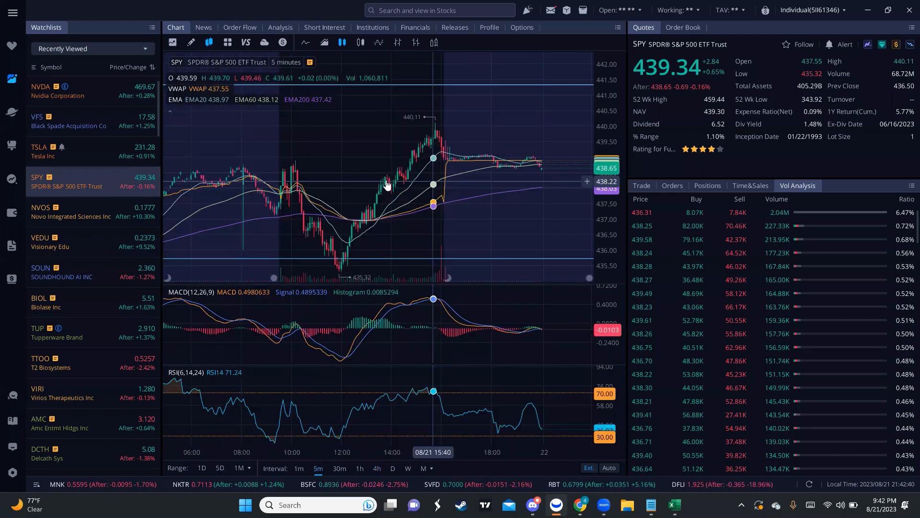
scroll(387, 186, up, 5)
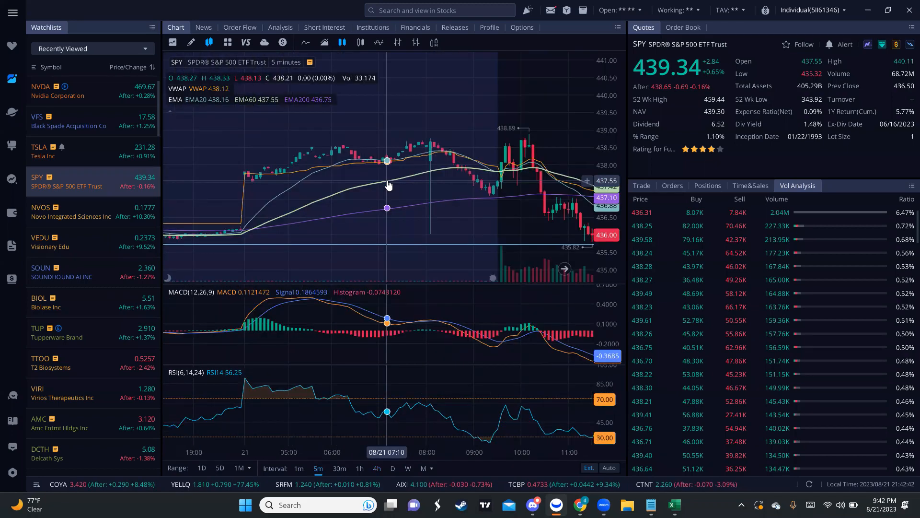
scroll(423, 235, down, 1)
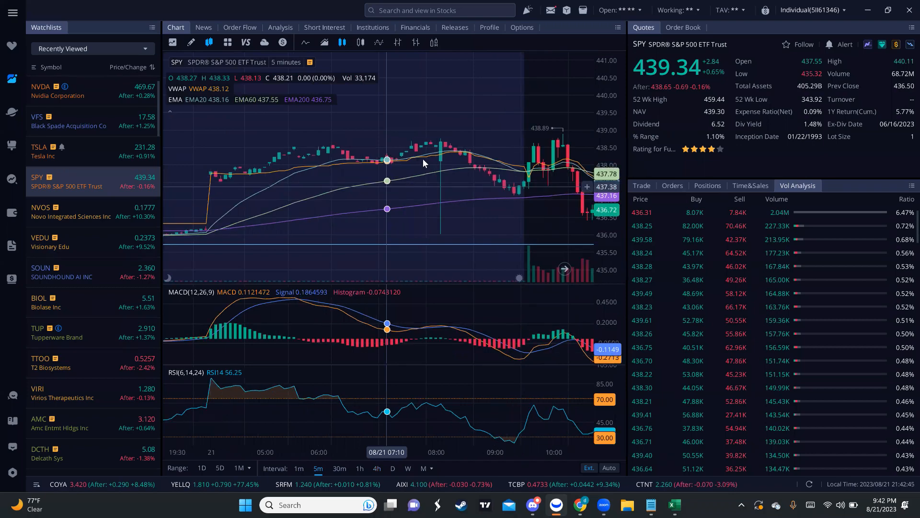
scroll(423, 159, down, 1)
scroll(266, 183, down, 2)
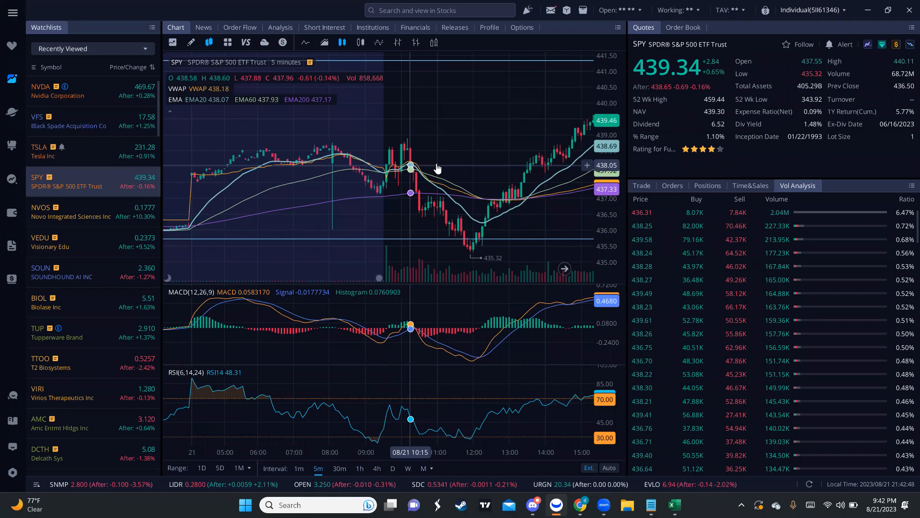
scroll(437, 170, up, 1)
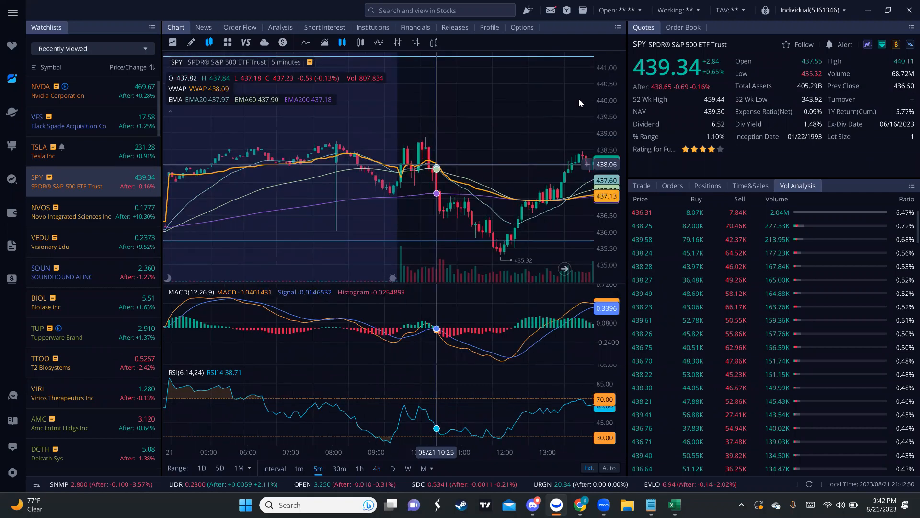
scroll(579, 99, down, 1)
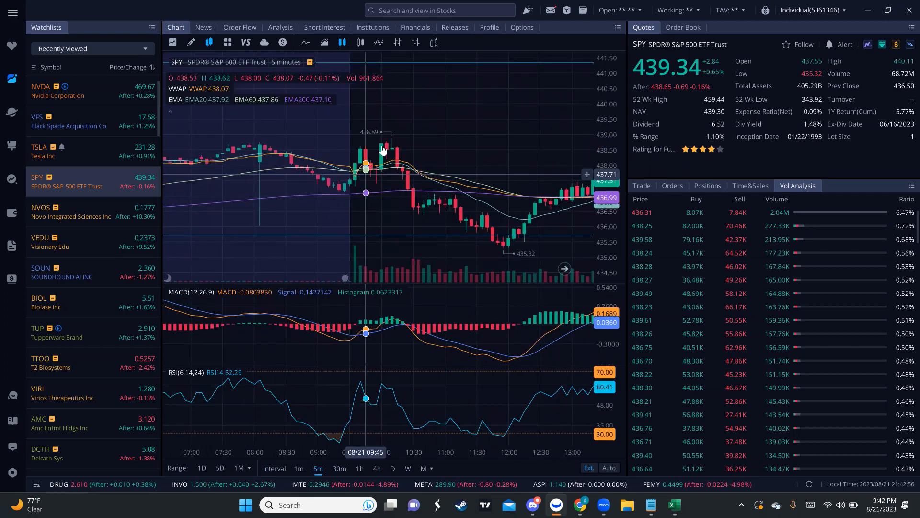
scroll(353, 173, up, 1)
drag(379, 168, 337, 157)
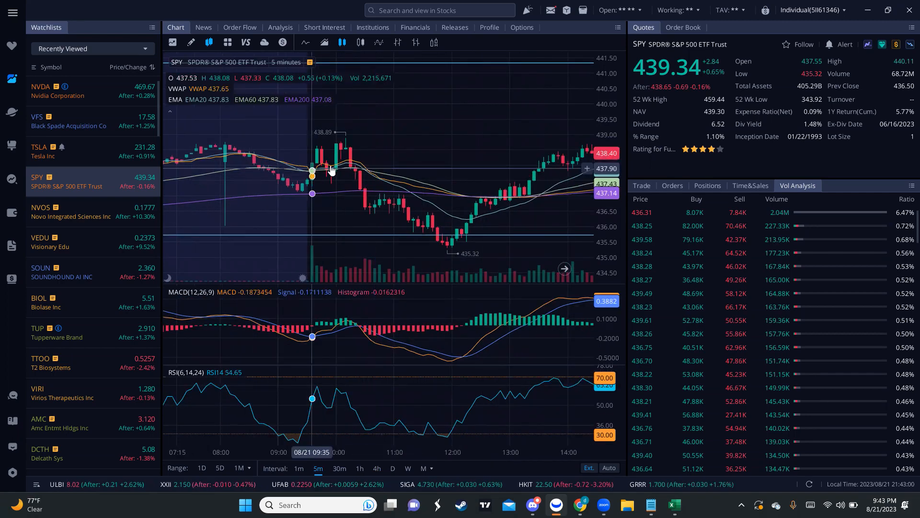
scroll(353, 168, down, 1)
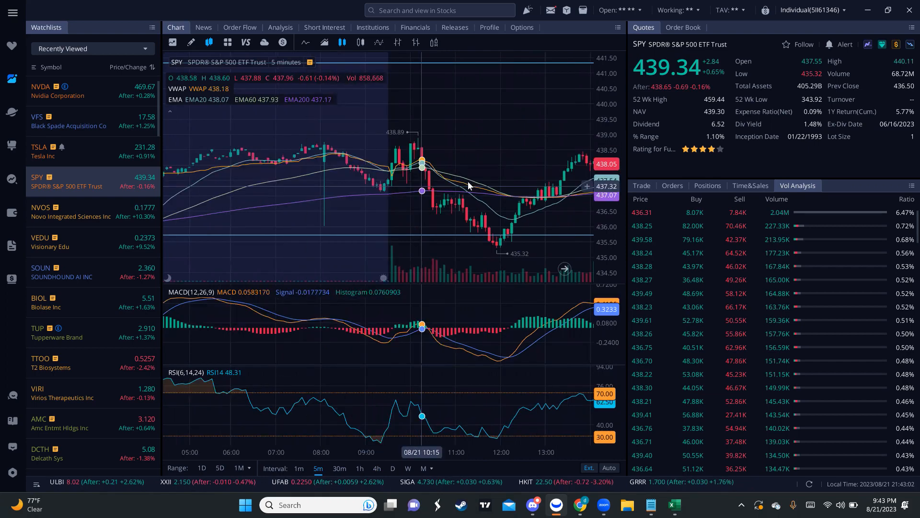
scroll(414, 158, up, 1)
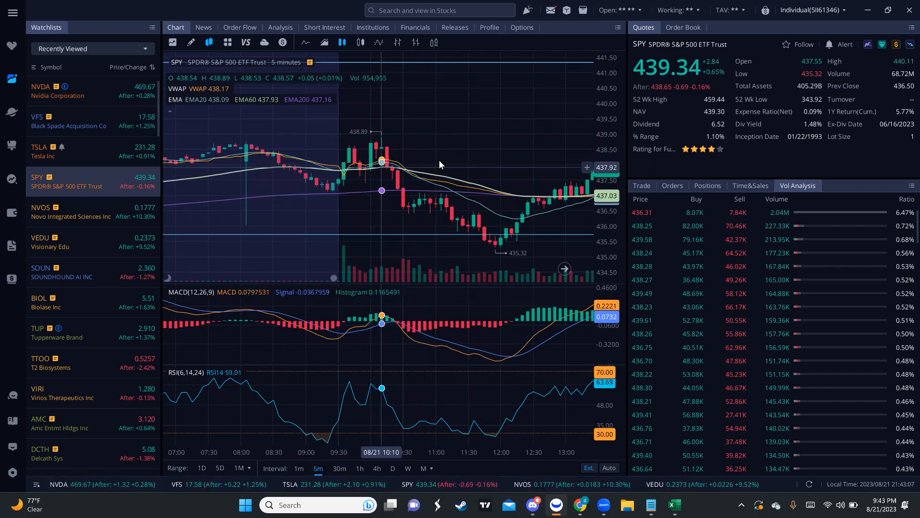
drag(439, 160, 339, 179)
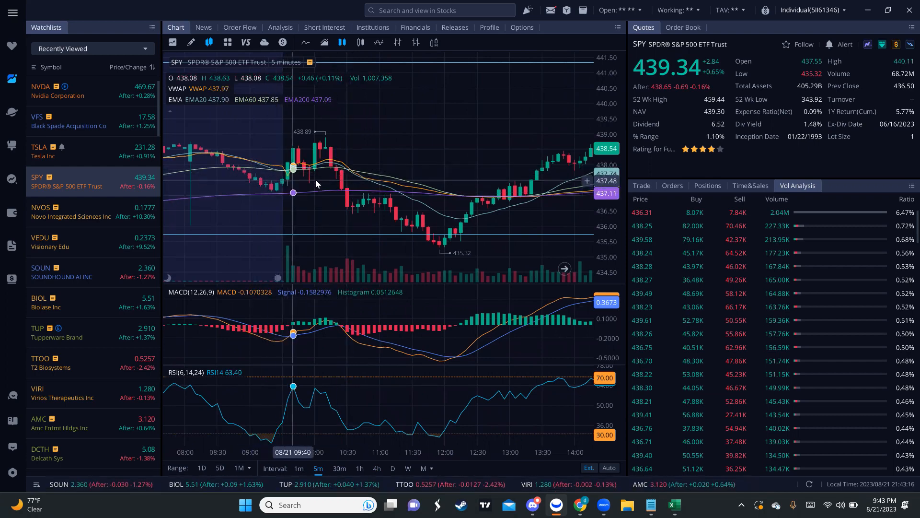
click(536, 503)
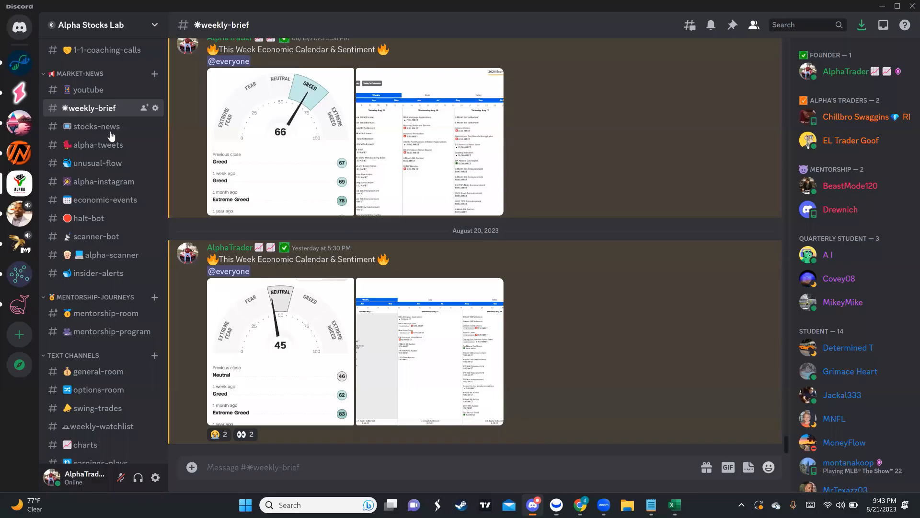
scroll(108, 141, up, 5)
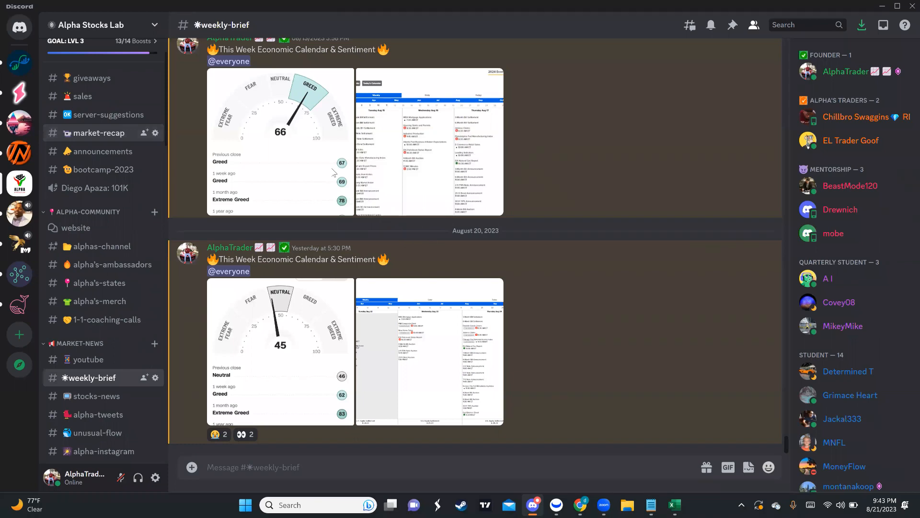
Step: Switch to market-recap, enlarge the annotated SPY recap chart, and bring Webull back forward
key(ctrl+alt+Left)
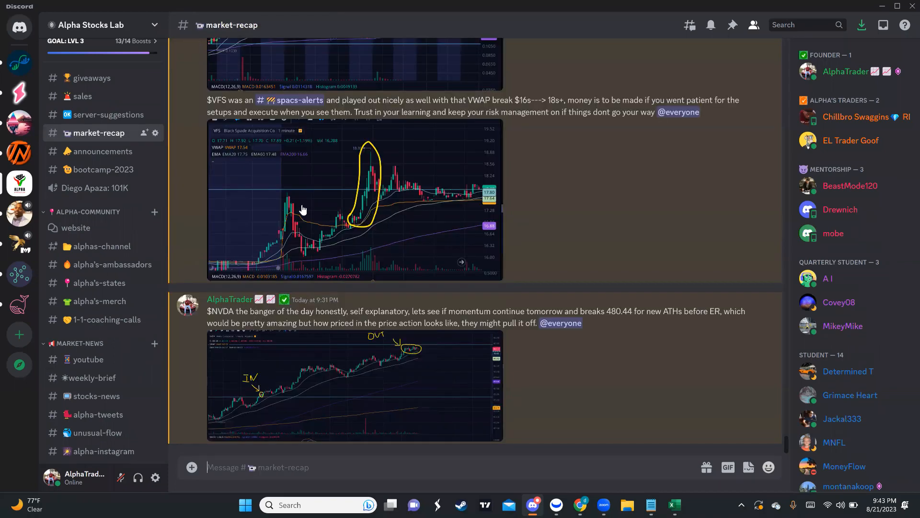
scroll(296, 204, up, 5)
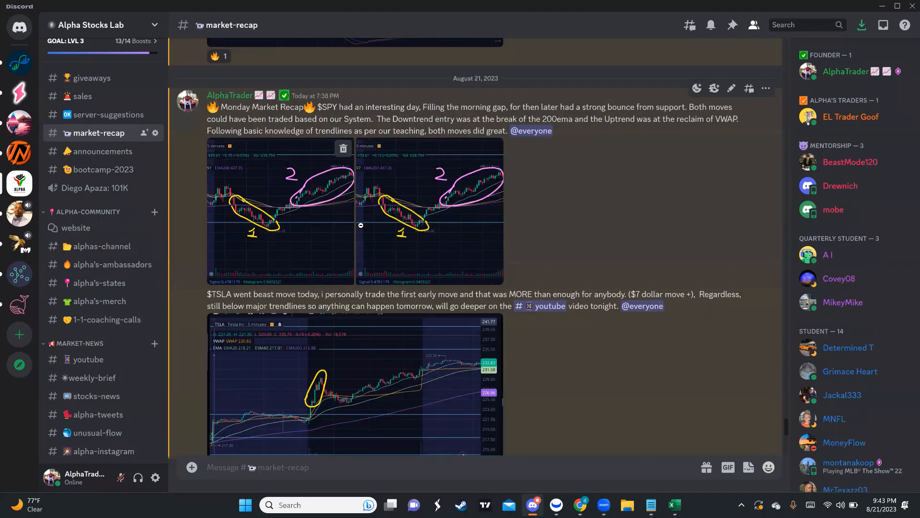
click(355, 238)
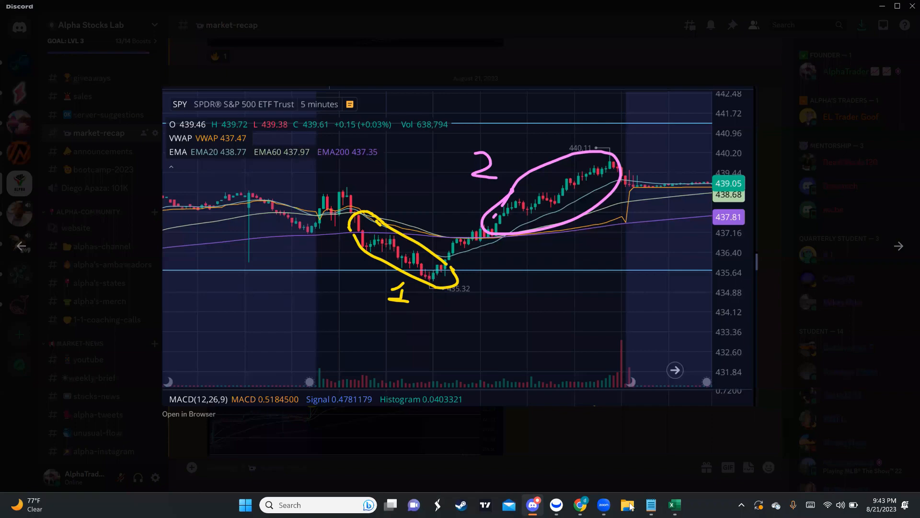
click(556, 505)
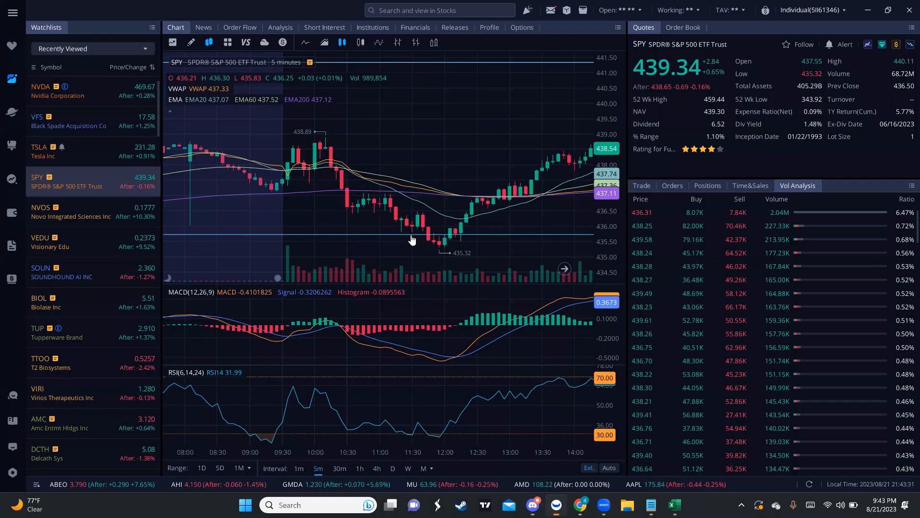
Step: Select the parallel channel, pan to the afternoon session, compare with the Discord chart, then set SPY to 4-hour candles
click(524, 164)
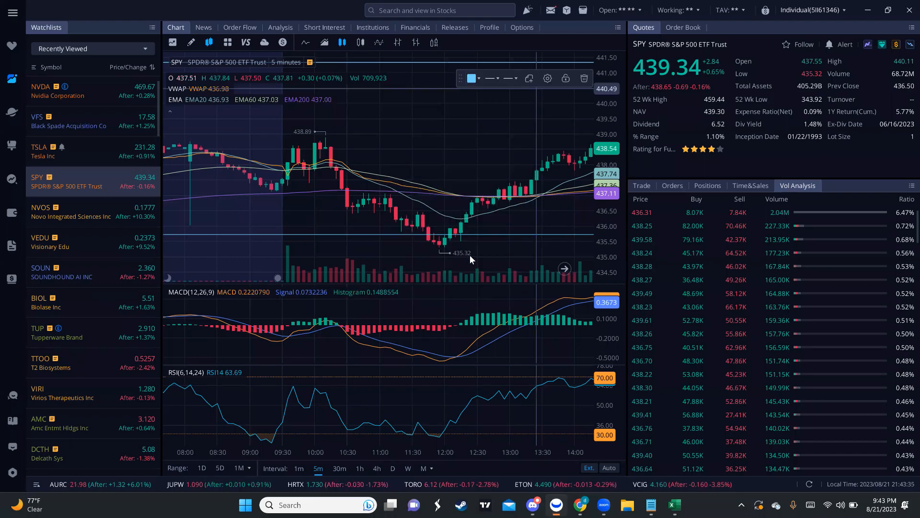
scroll(401, 165, down, 2)
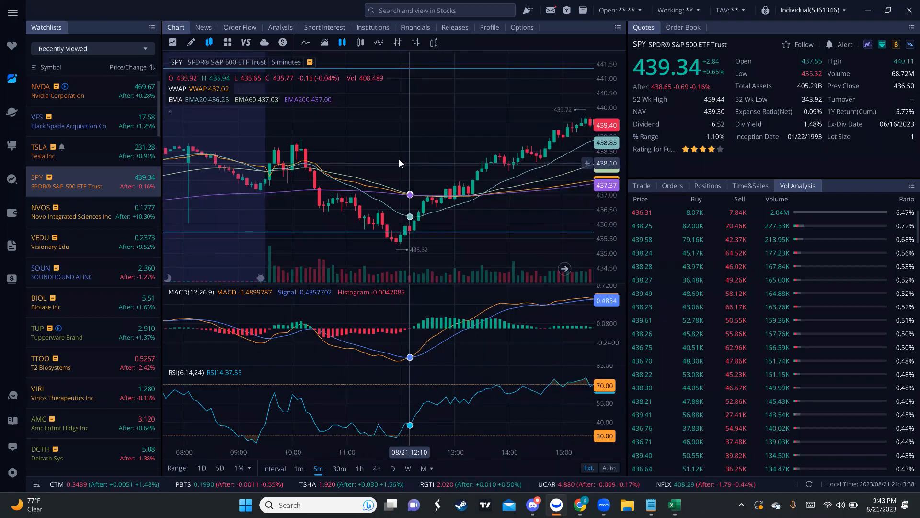
drag(434, 246, 351, 246)
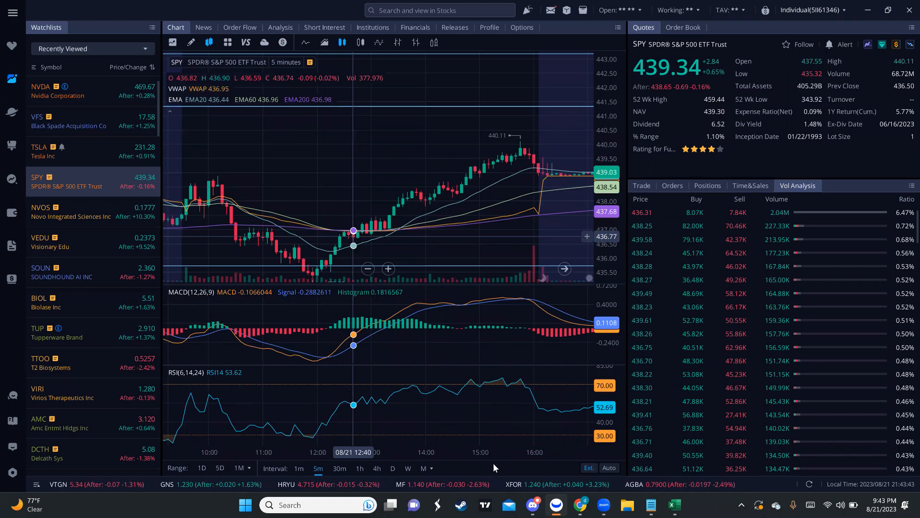
key(alt+Tab)
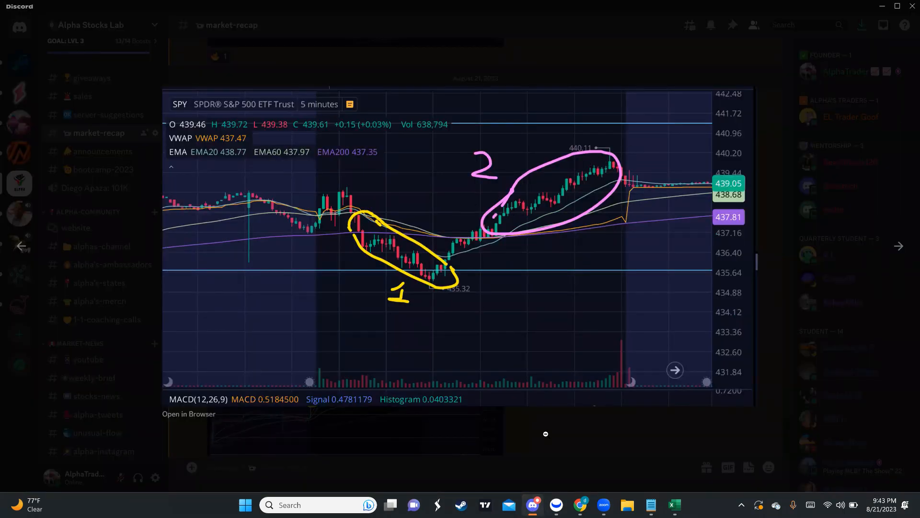
click(555, 504)
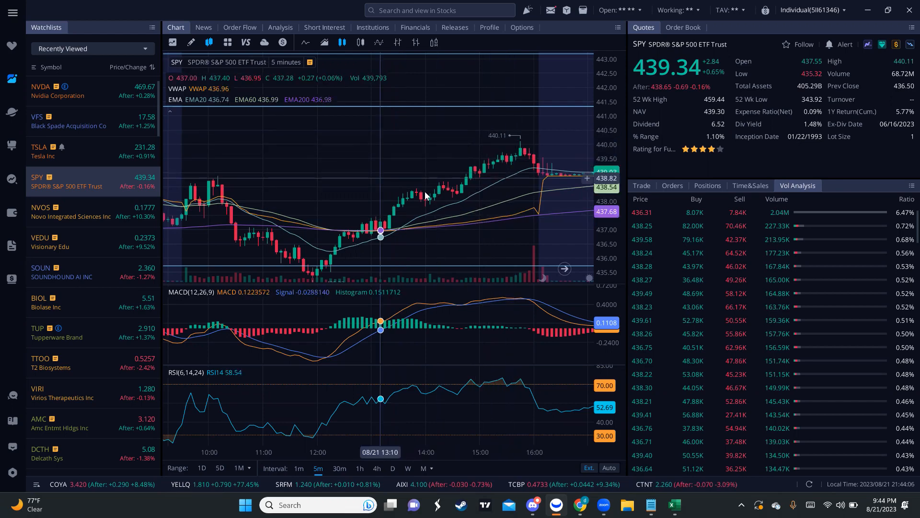
click(378, 470)
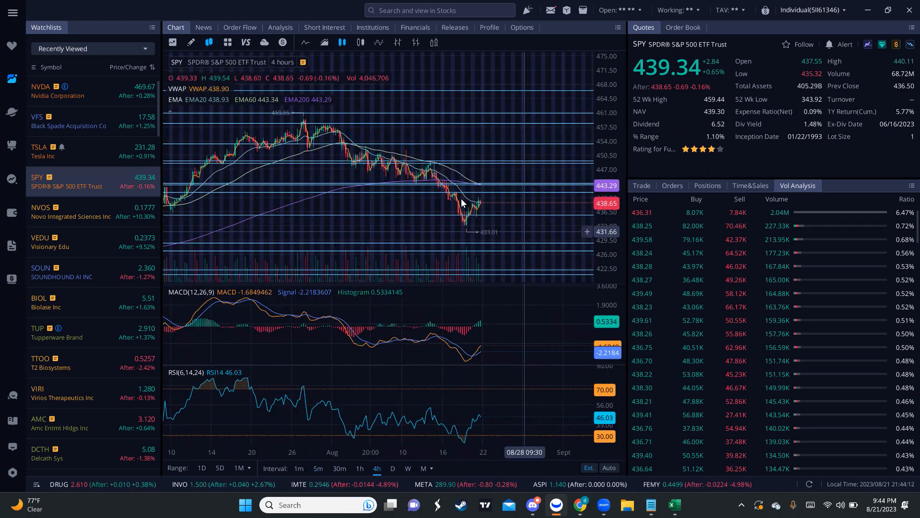
scroll(407, 233, up, 2)
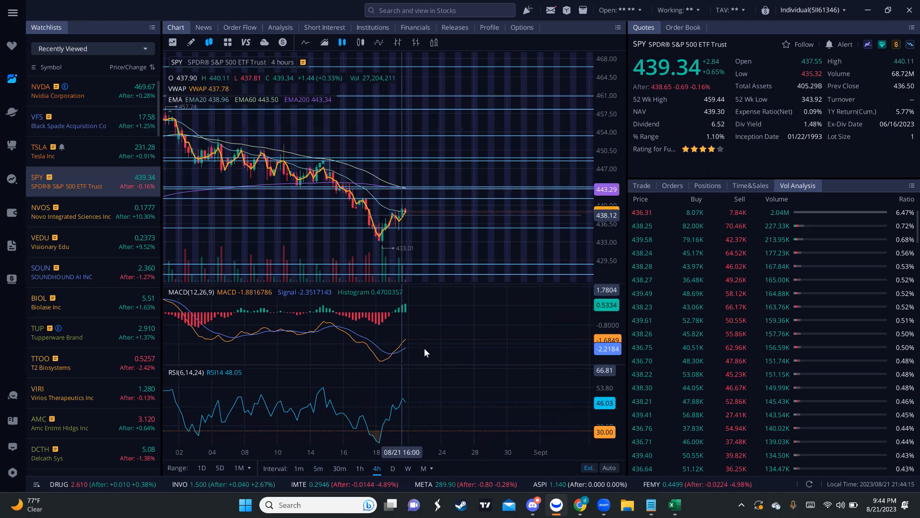
Step: Check SPY's trend on daily candles, then return to the 4-hour view
click(393, 469)
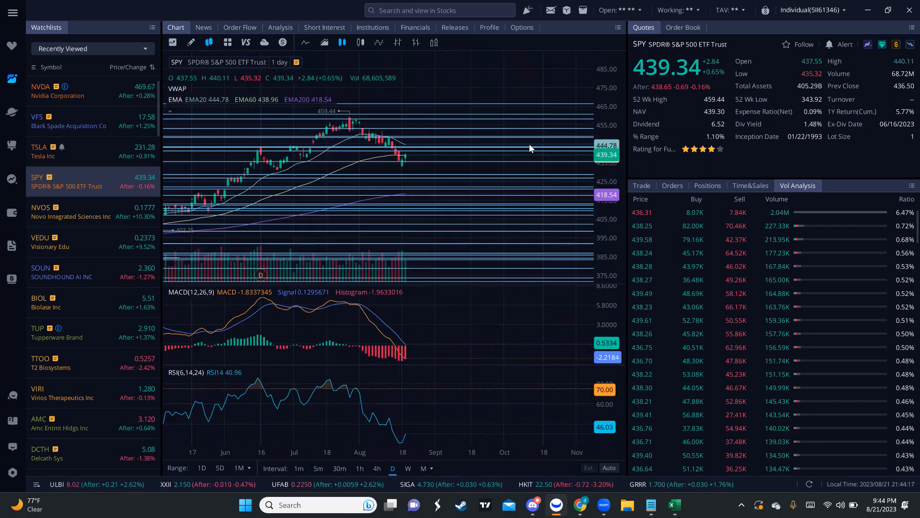
scroll(398, 154, up, 1)
scroll(447, 171, up, 1)
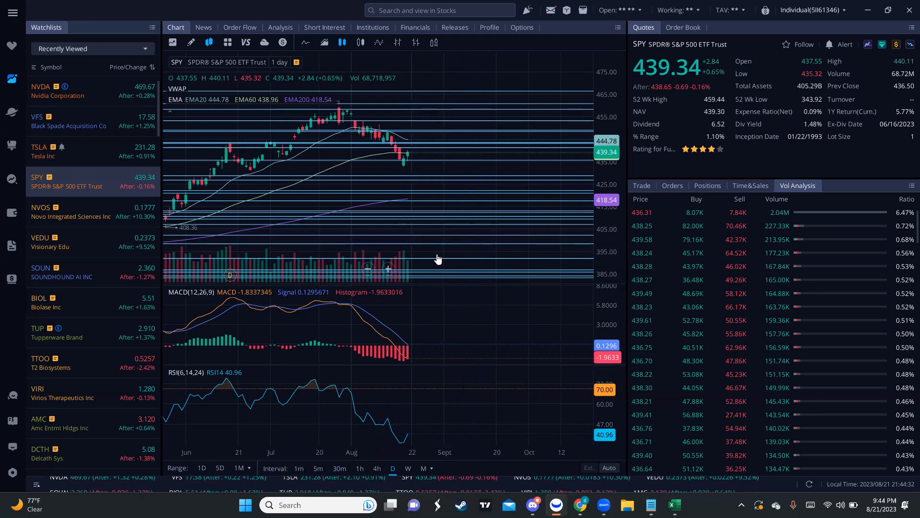
click(378, 468)
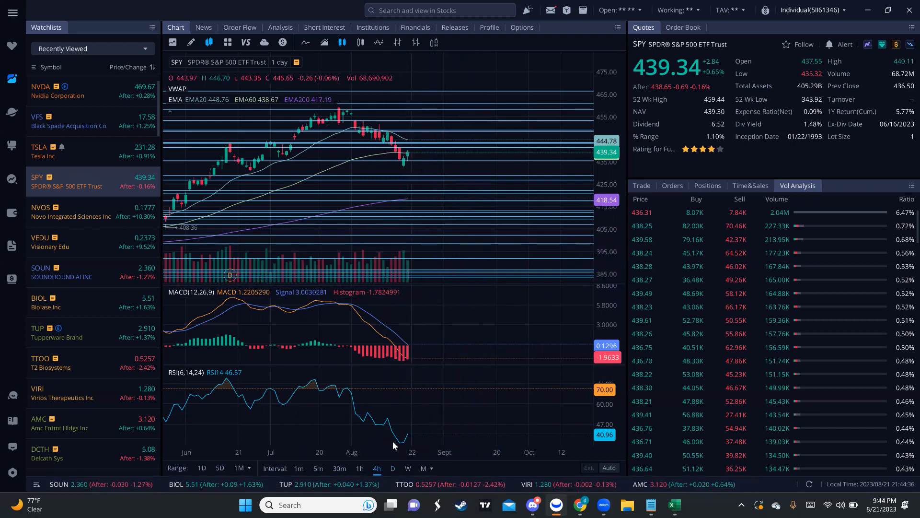
scroll(449, 199, up, 2)
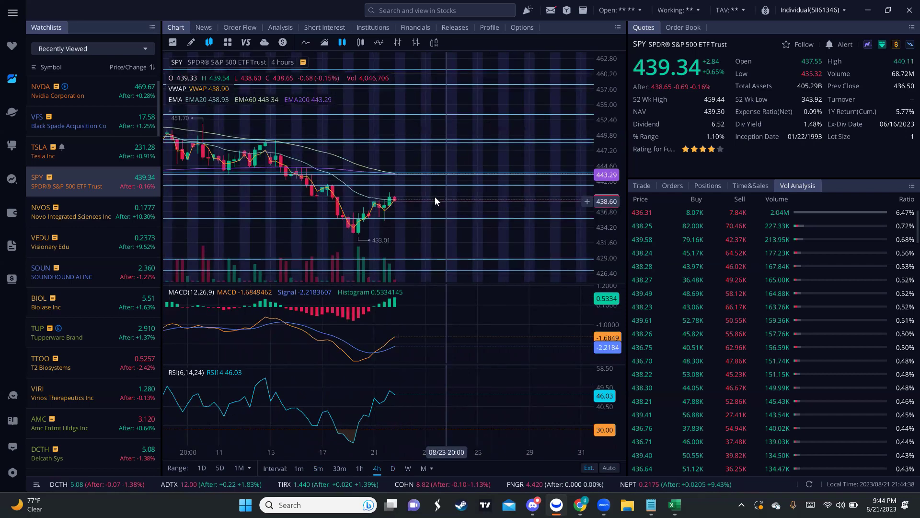
click(410, 187)
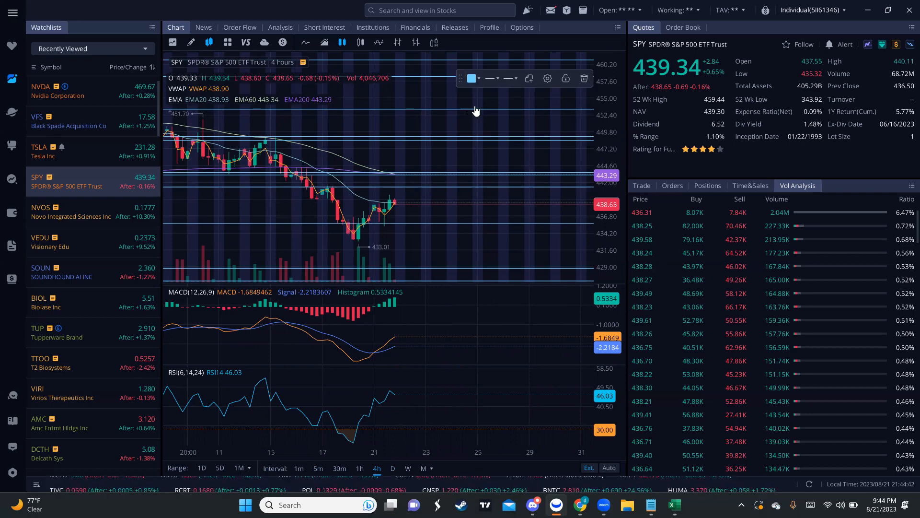
click(547, 77)
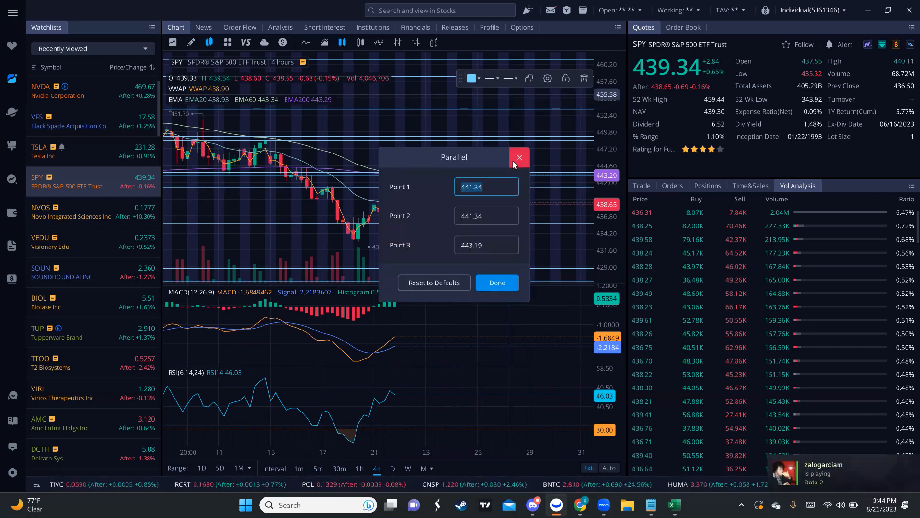
click(518, 157)
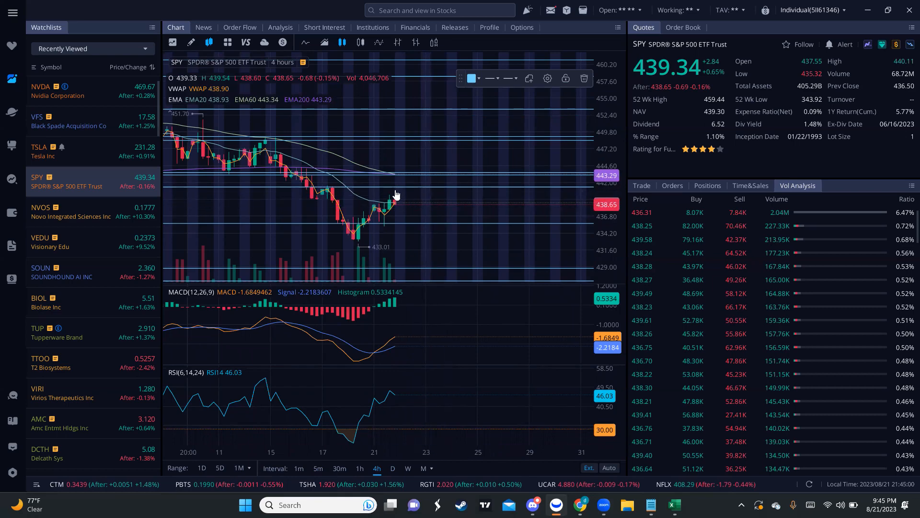
Step: Compare SPY on hourly candles, return to 4-hour, then load TSLA from Recently Viewed
click(360, 469)
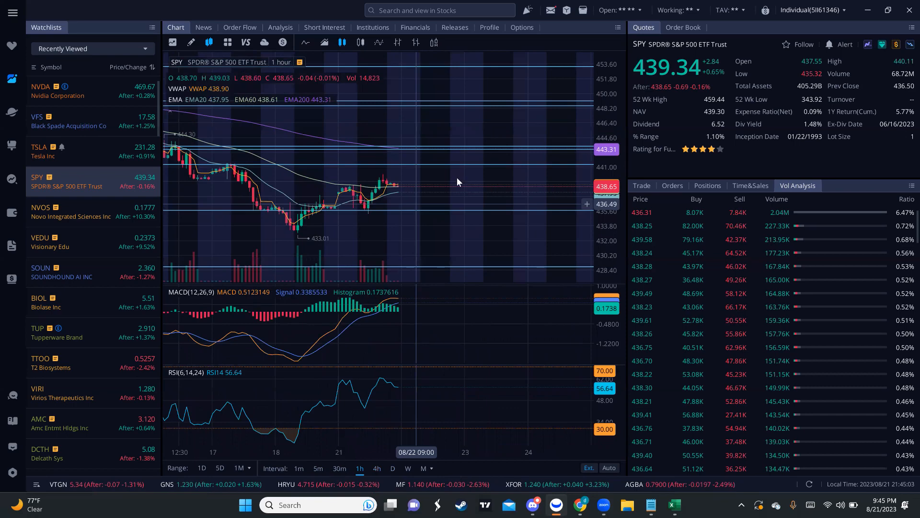
scroll(458, 178, up, 2)
scroll(453, 170, down, 1)
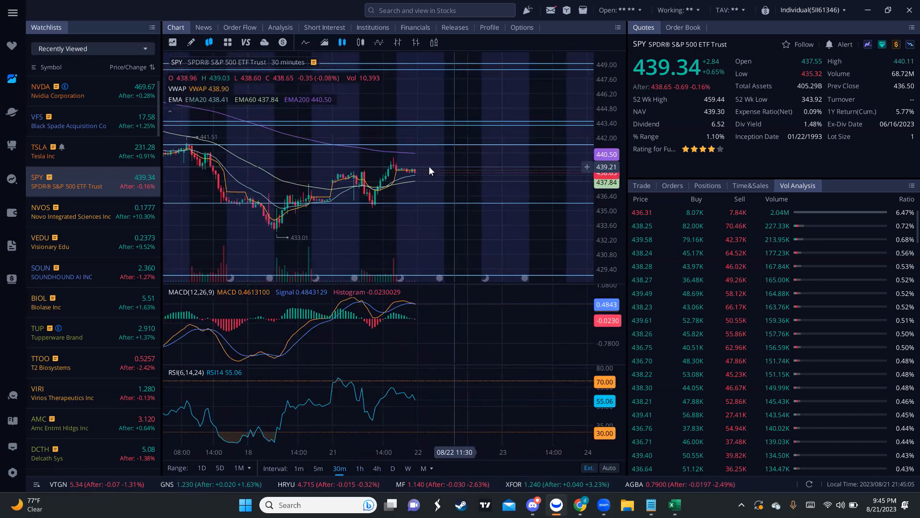
scroll(410, 166, up, 1)
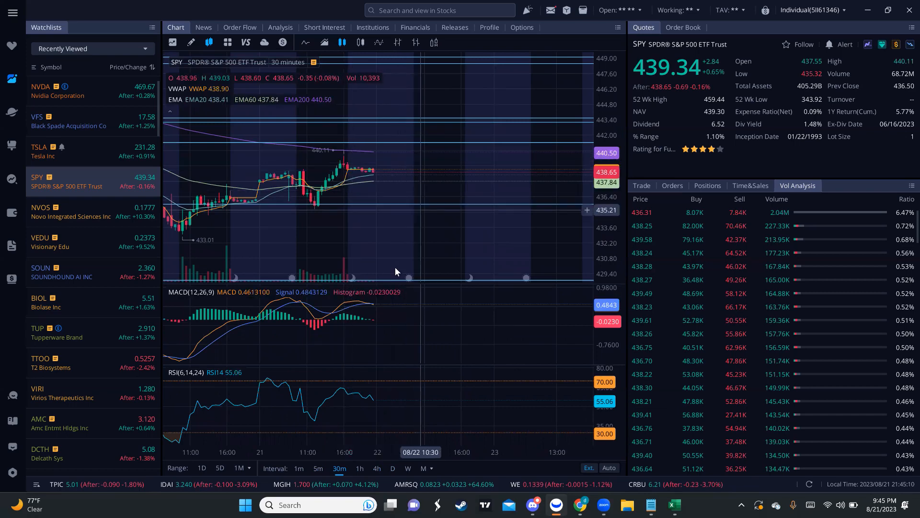
scroll(418, 193, down, 1)
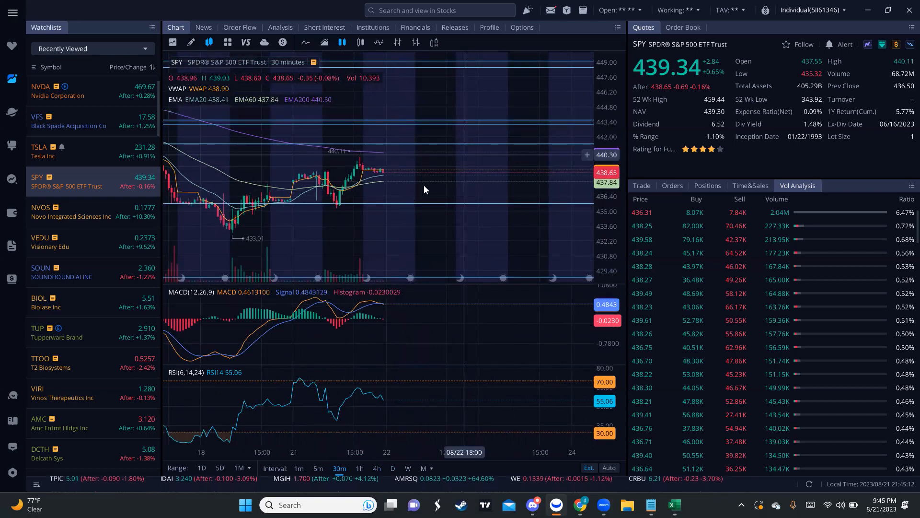
scroll(561, 201, up, 1)
scroll(413, 168, down, 1)
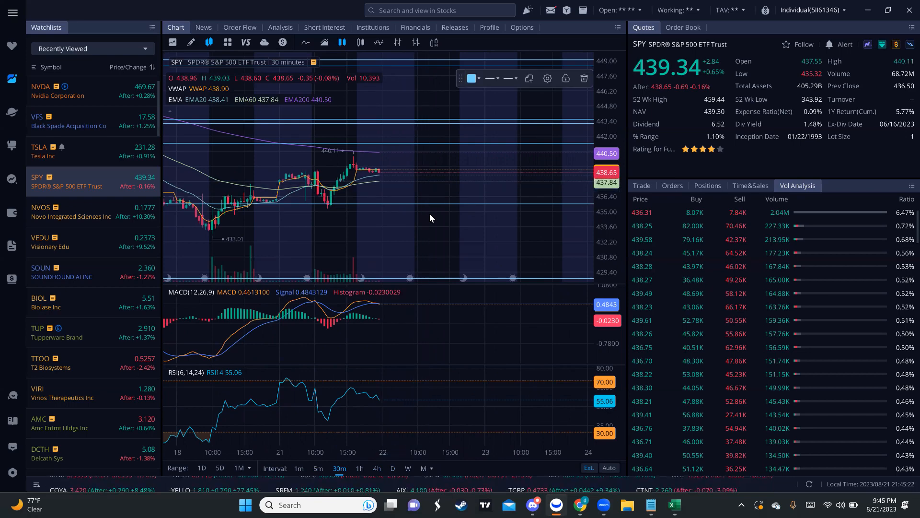
scroll(437, 219, down, 1)
scroll(430, 235, down, 1)
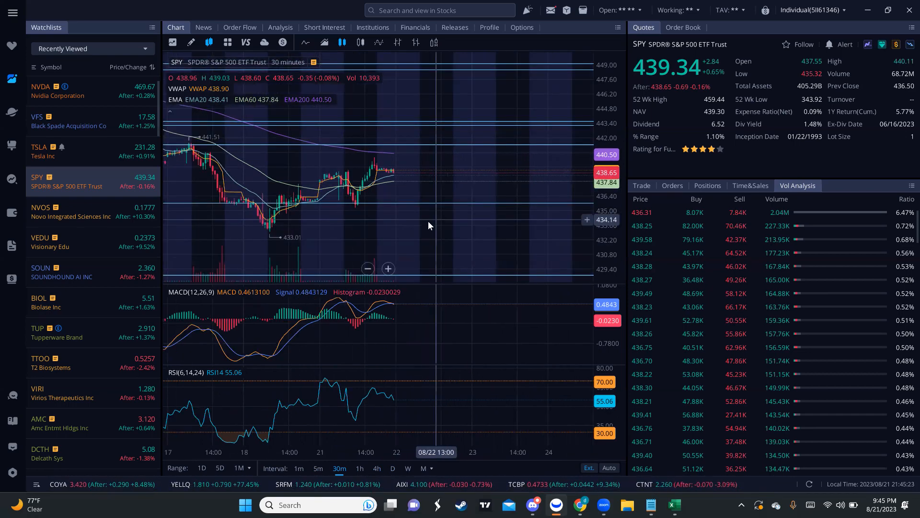
mouse_move(276, 234)
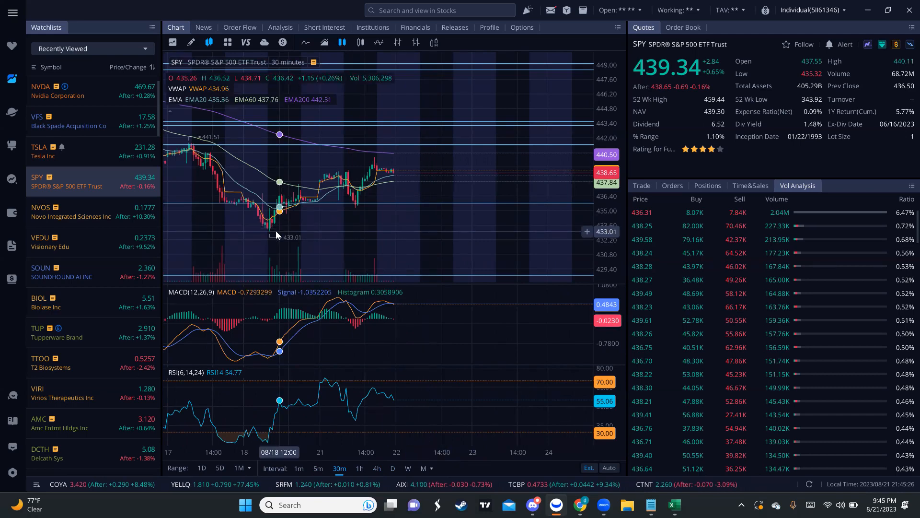
click(376, 467)
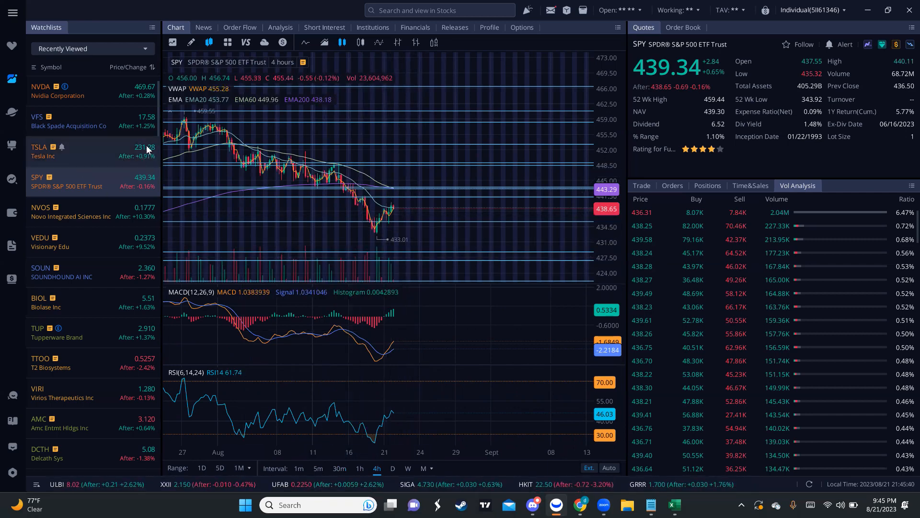
click(134, 151)
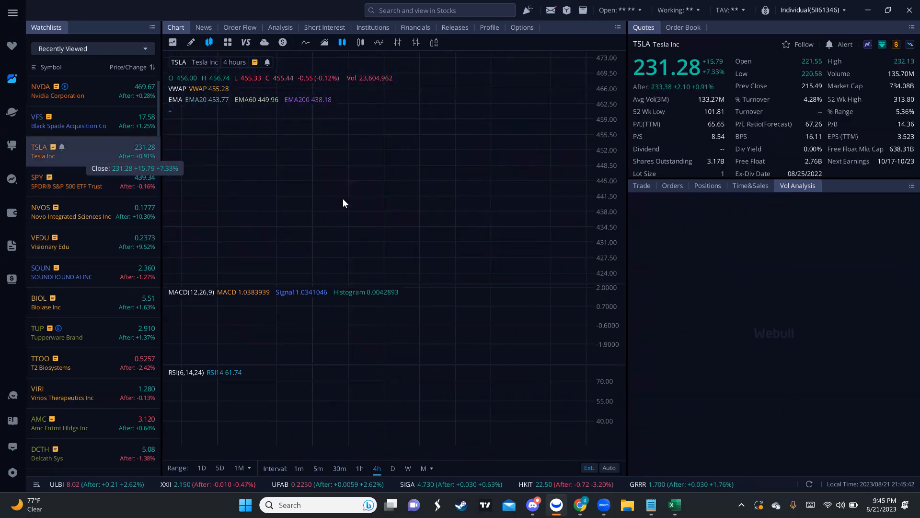
Step: Cycle TSLA through 5-minute and hourly intervals, settling on 30-minute candles
click(318, 467)
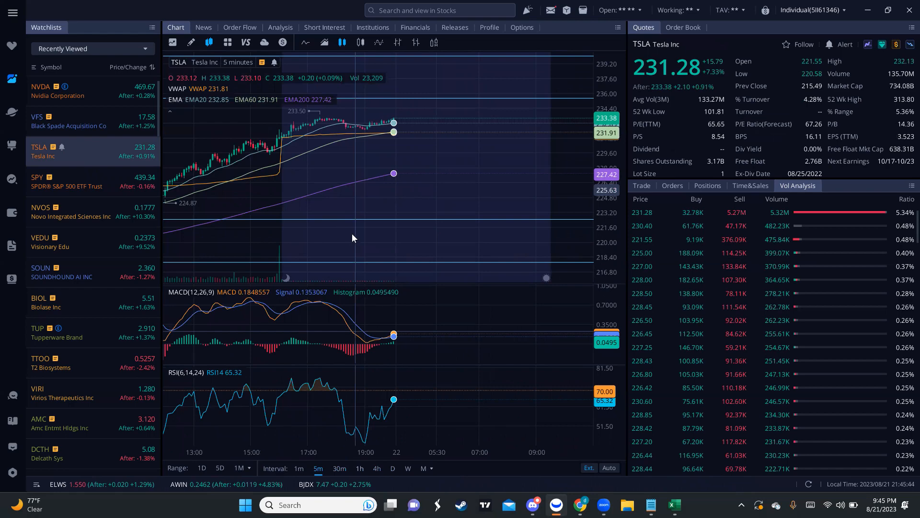
text(60)
key(Return)
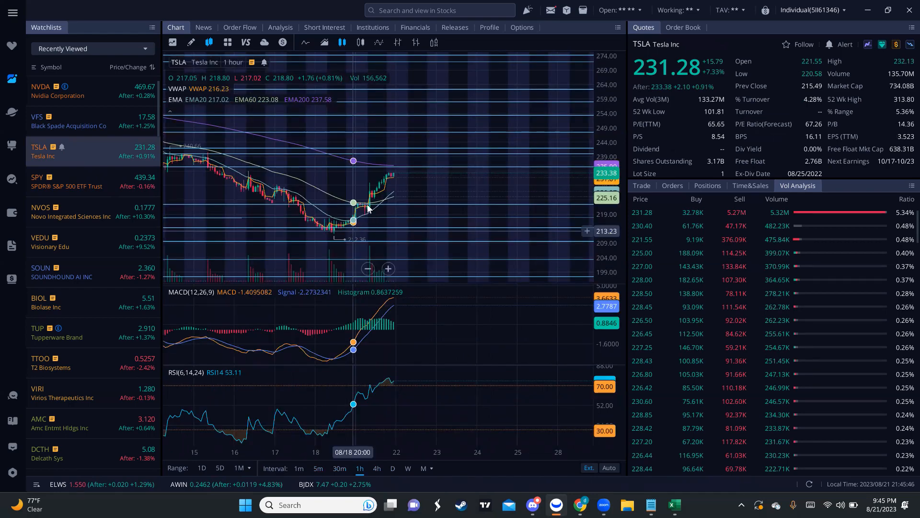
scroll(370, 213, up, 2)
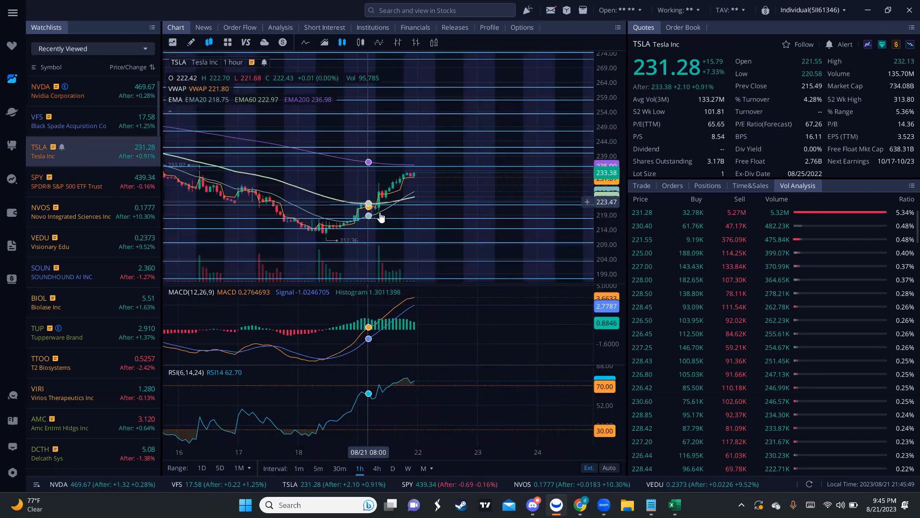
scroll(386, 199, up, 2)
click(338, 468)
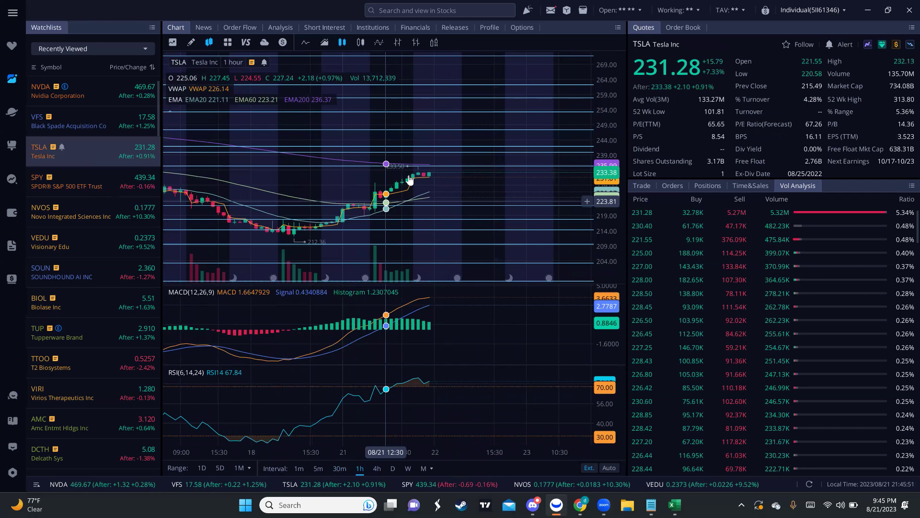
scroll(351, 160, down, 2)
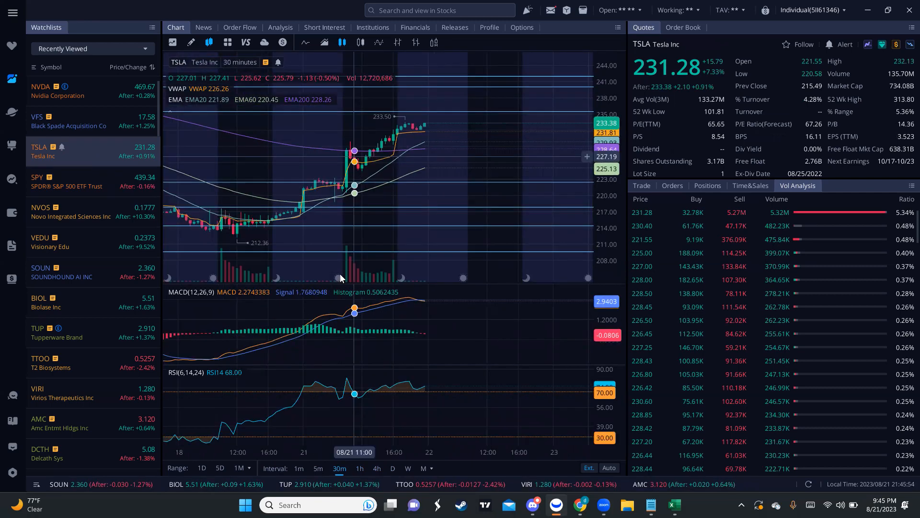
scroll(321, 452, up, 2)
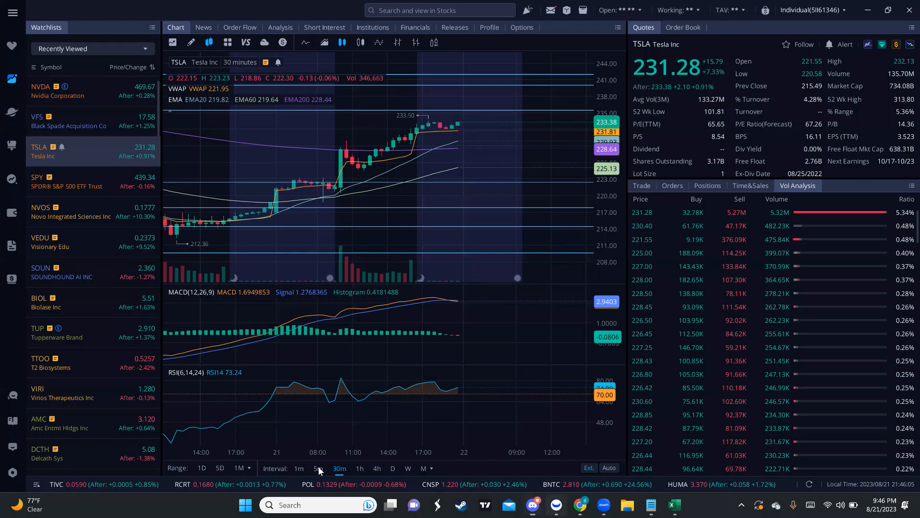
scroll(356, 180, up, 3)
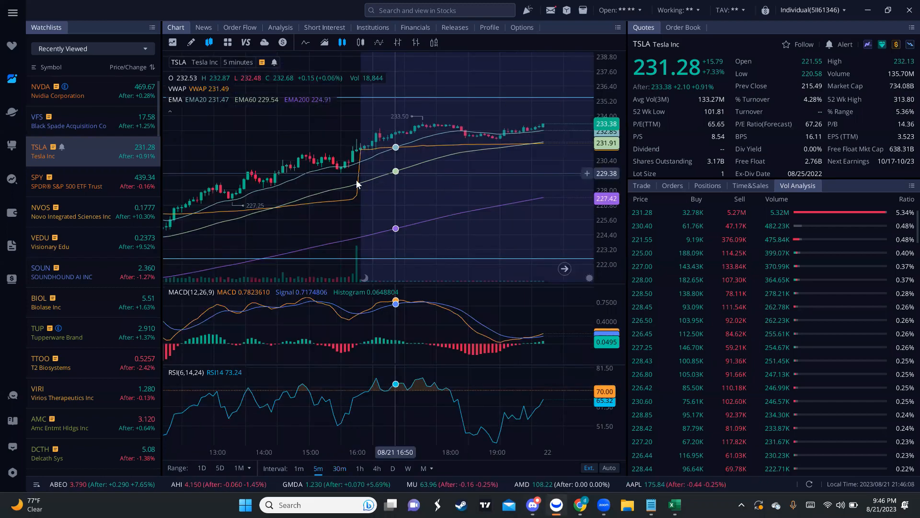
scroll(385, 252, up, 3)
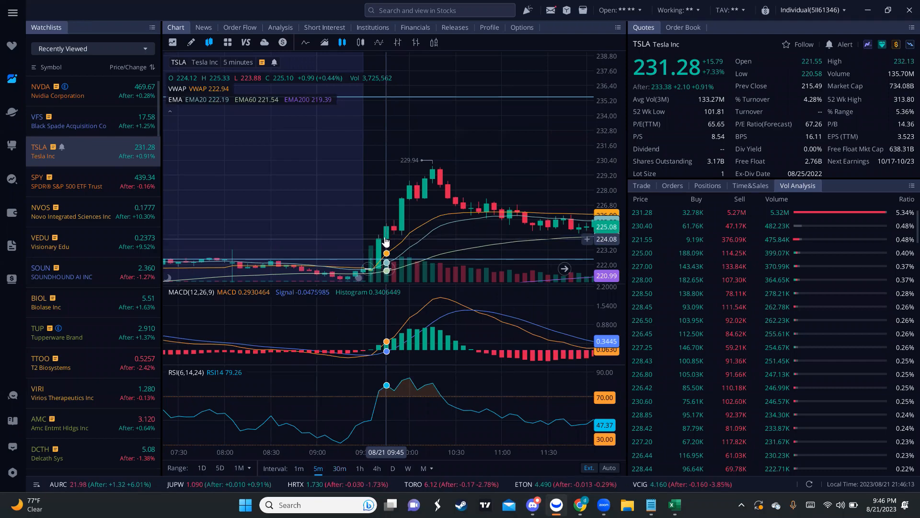
Step: Inspect earlier and later session candles, switch to 4-hour, and select the parallel channel
key(Left)
key(Left)
key(Left)
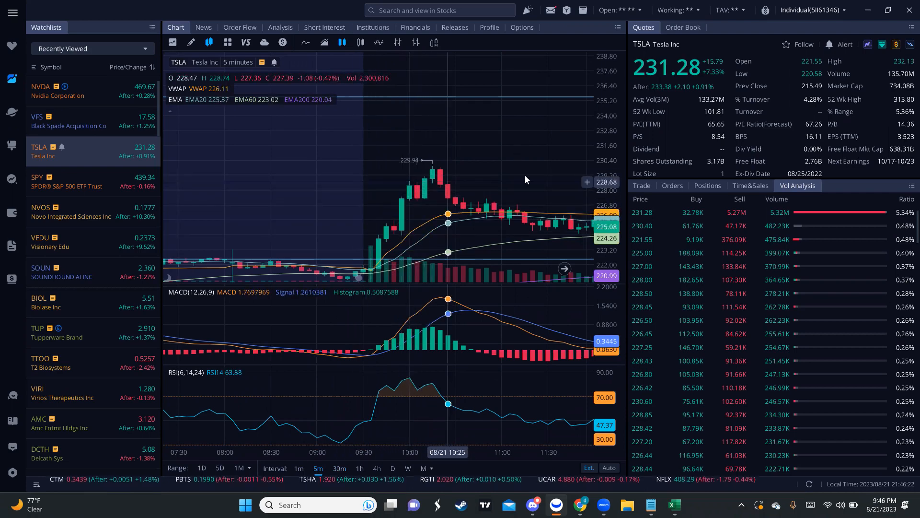
scroll(524, 175, down, 2)
drag(497, 177, 341, 172)
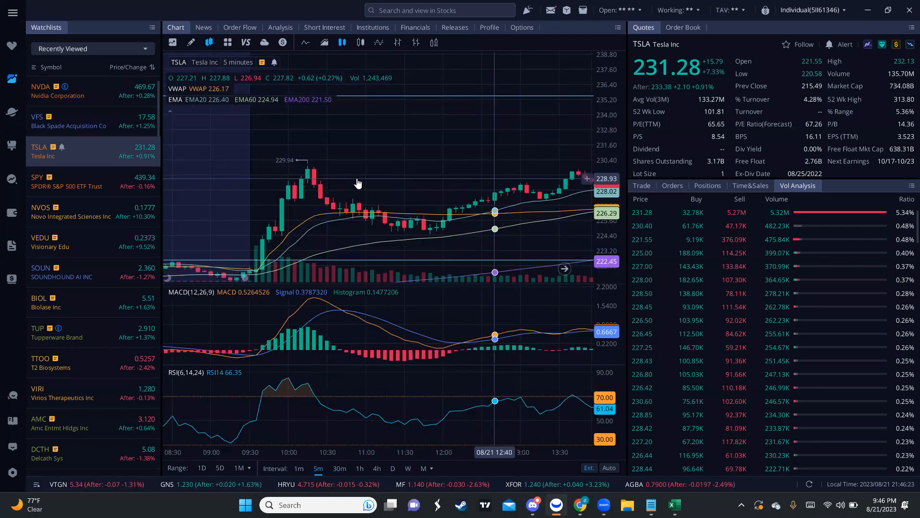
scroll(328, 205, down, 3)
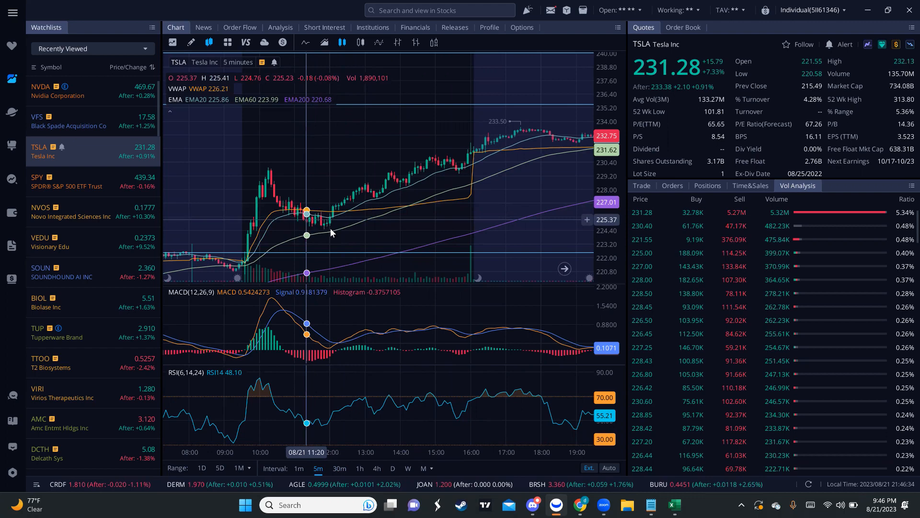
click(377, 469)
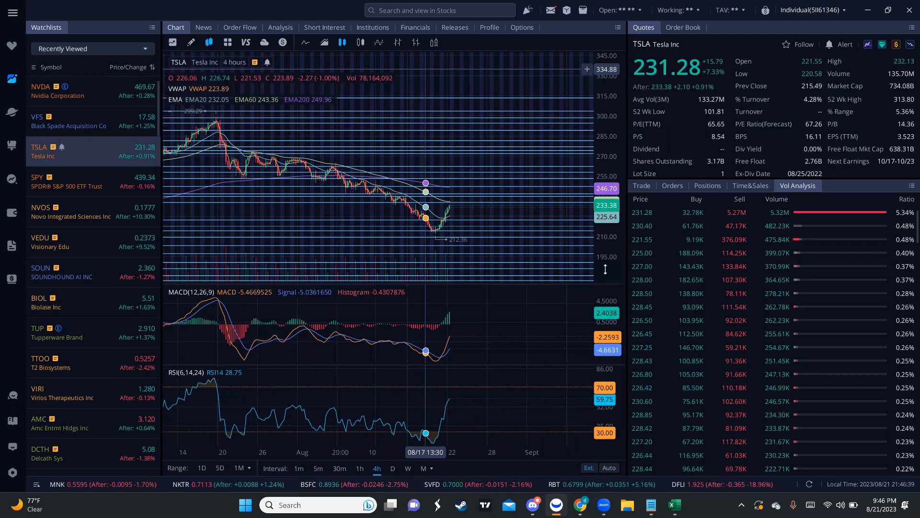
scroll(411, 183, up, 2)
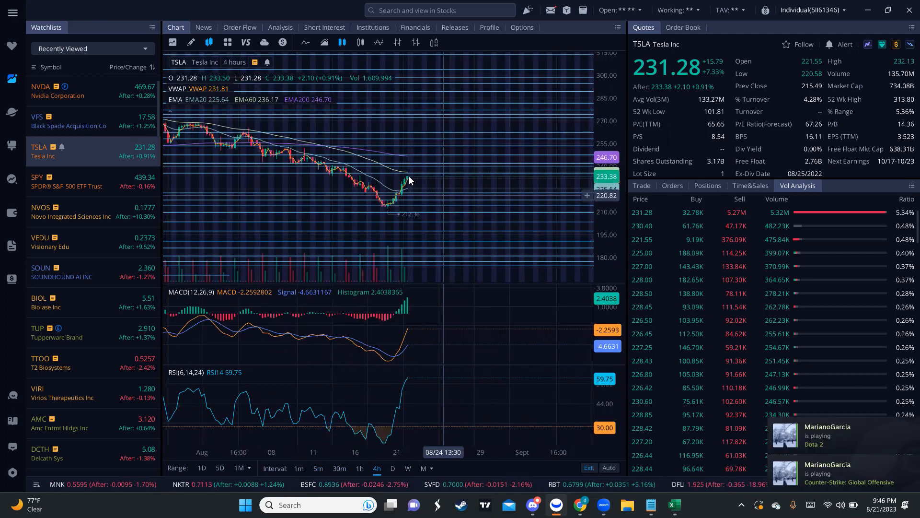
scroll(460, 150, up, 2)
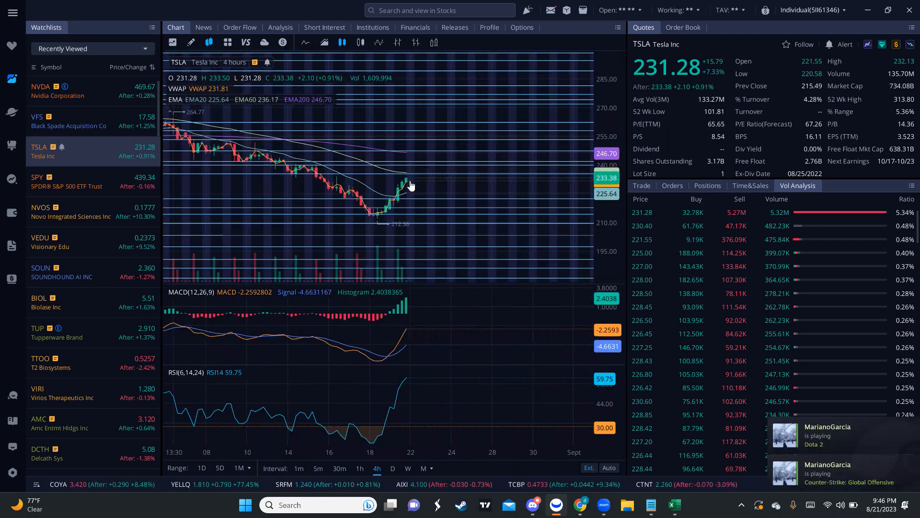
scroll(430, 190, up, 2)
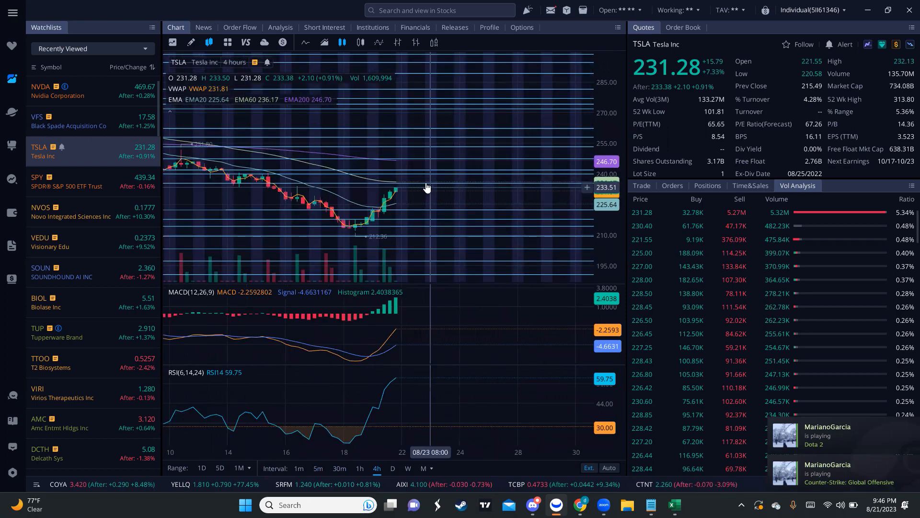
click(432, 185)
Step: Close the parallel channel's settings unchanged and nudge the horizontal line slightly higher
click(547, 79)
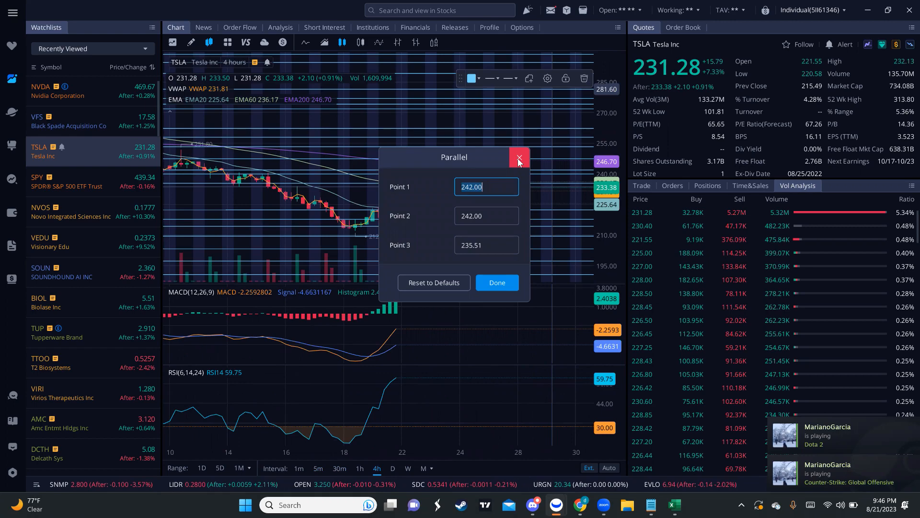
click(519, 158)
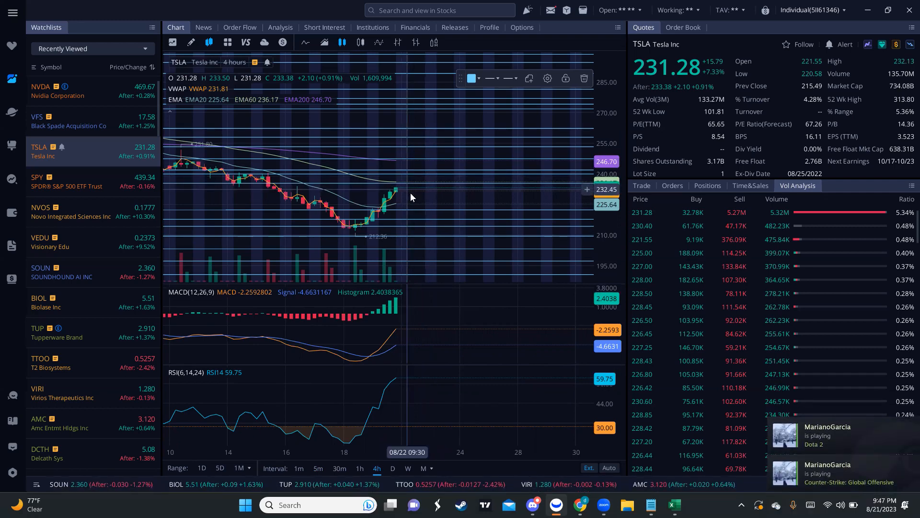
click(419, 213)
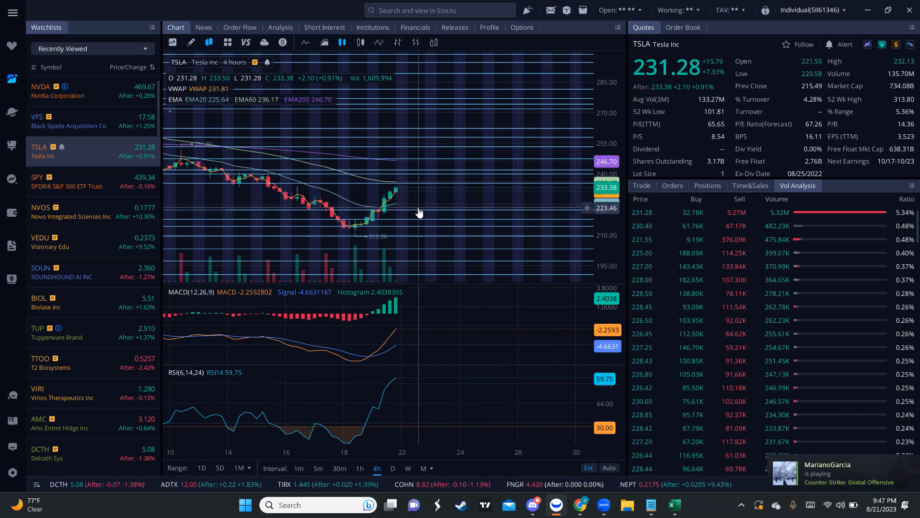
drag(418, 213, 420, 208)
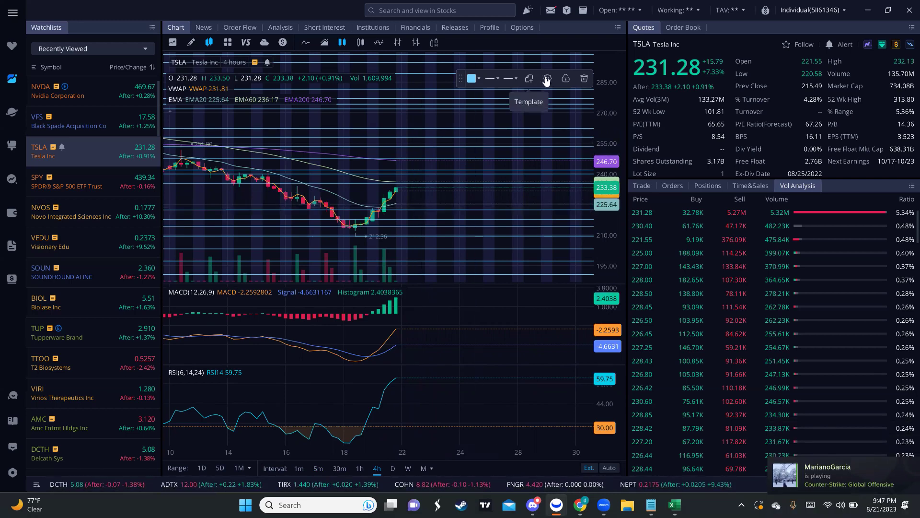
Step: Close the trendline's settings unchanged, then switch the chart to NVDA
double_click(504, 158)
click(518, 172)
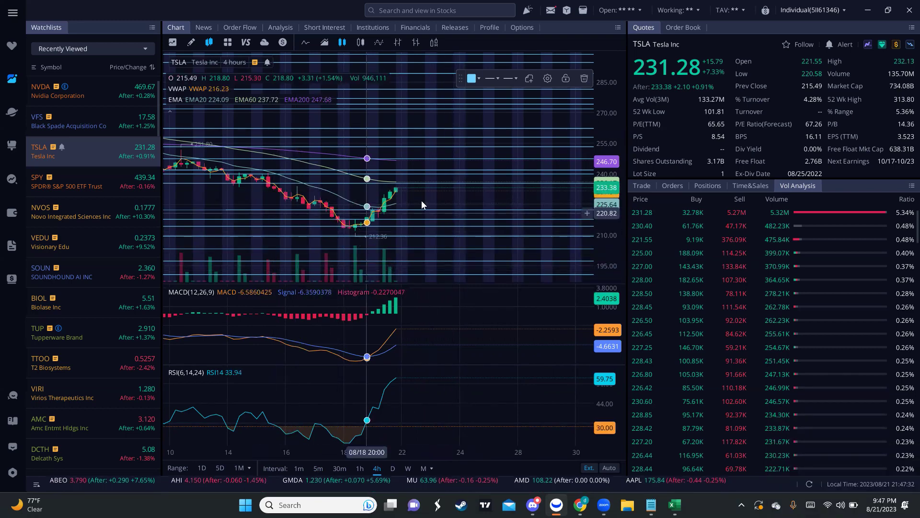
click(92, 91)
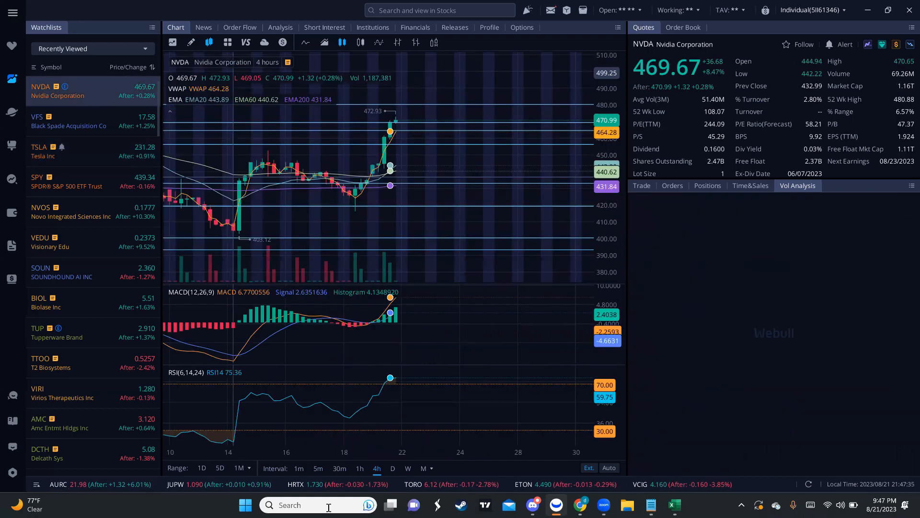
Step: Switch to Discord's market-recap and view the NVDA recap chart full-size
click(545, 506)
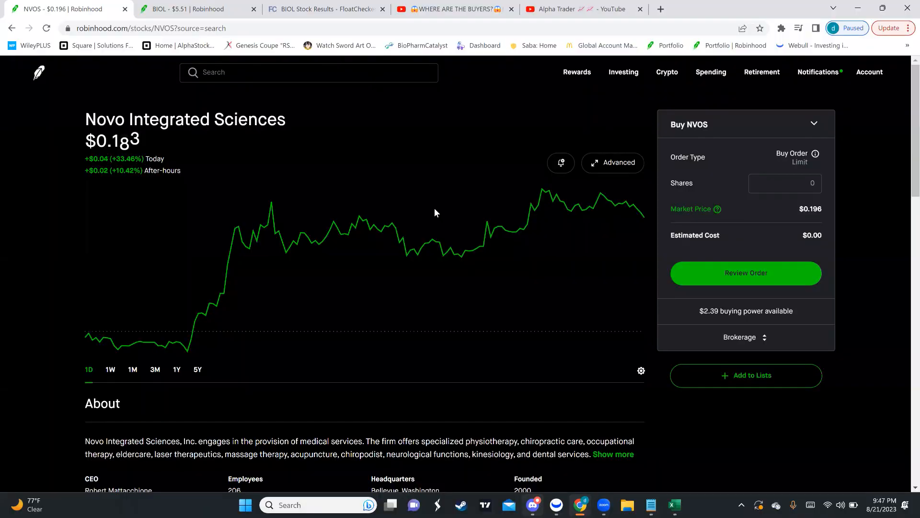
key(alt+Tab)
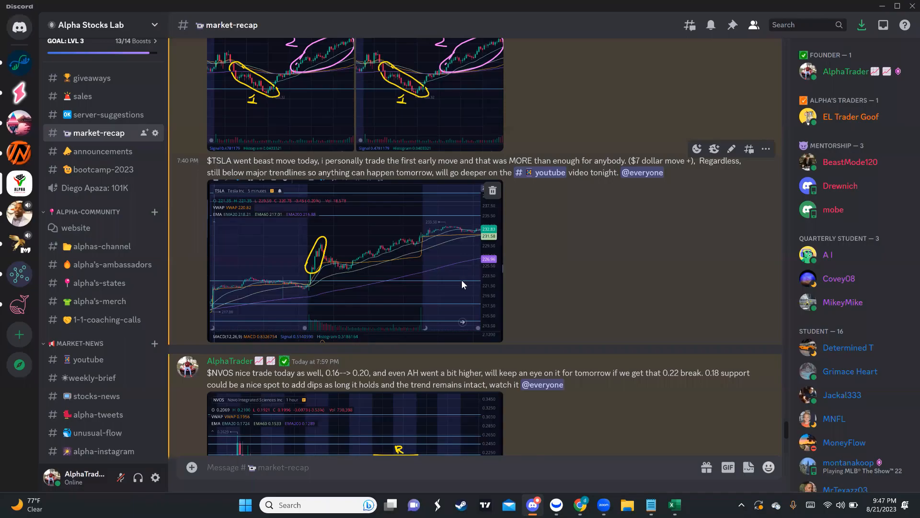
scroll(399, 354, down, 5)
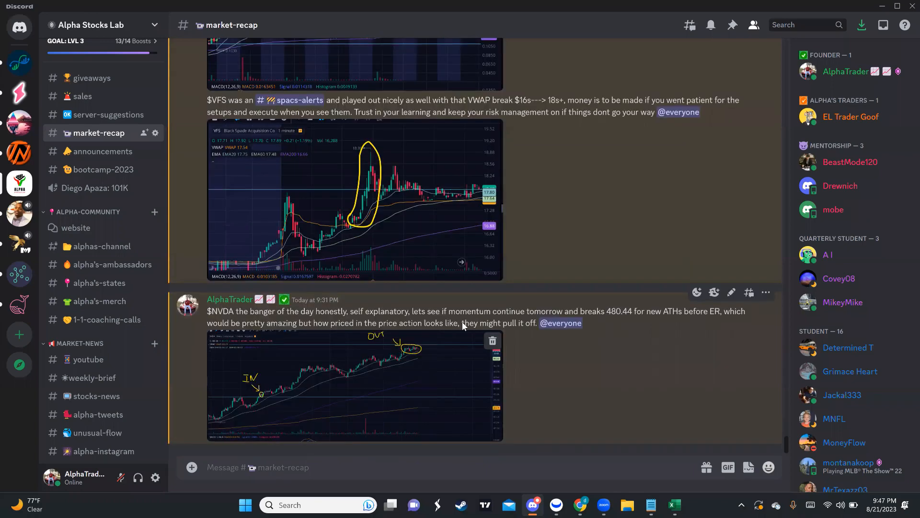
click(467, 374)
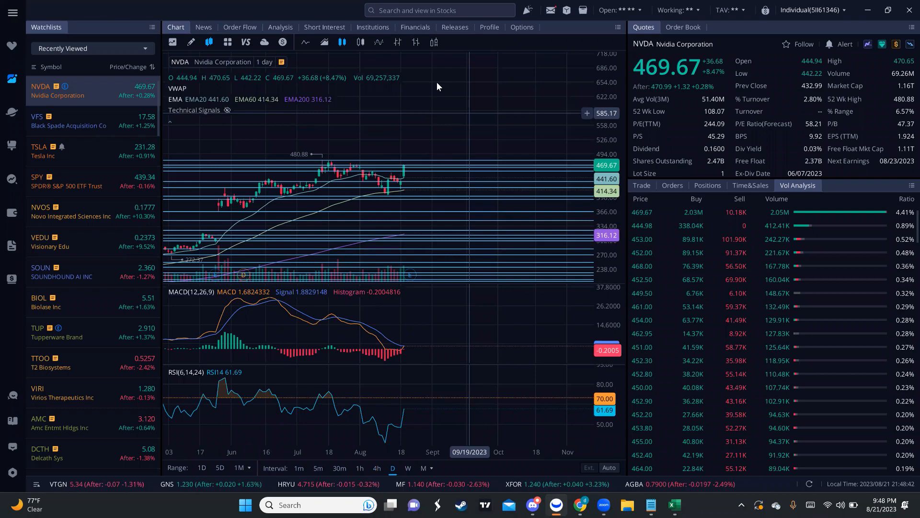
scroll(373, 161, up, 2)
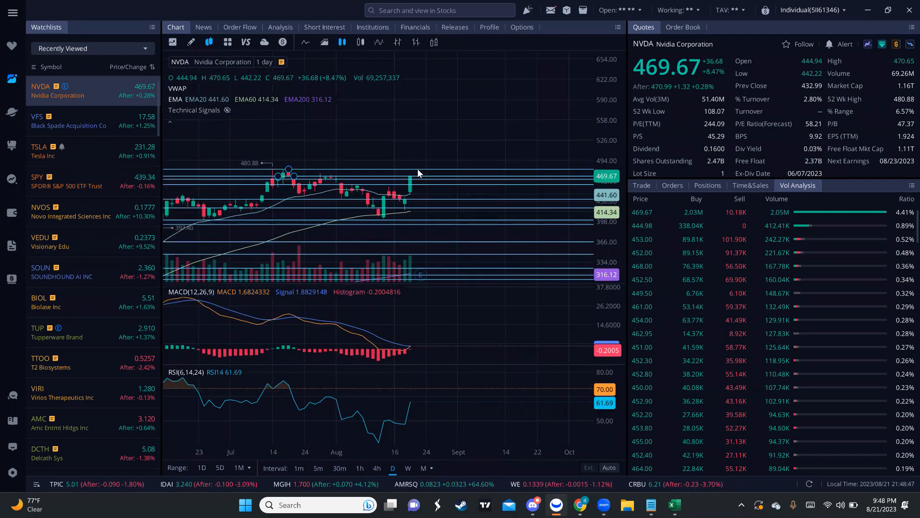
Step: Check the parallel channel's settings on the NVDA chart and nudge the view down
click(468, 170)
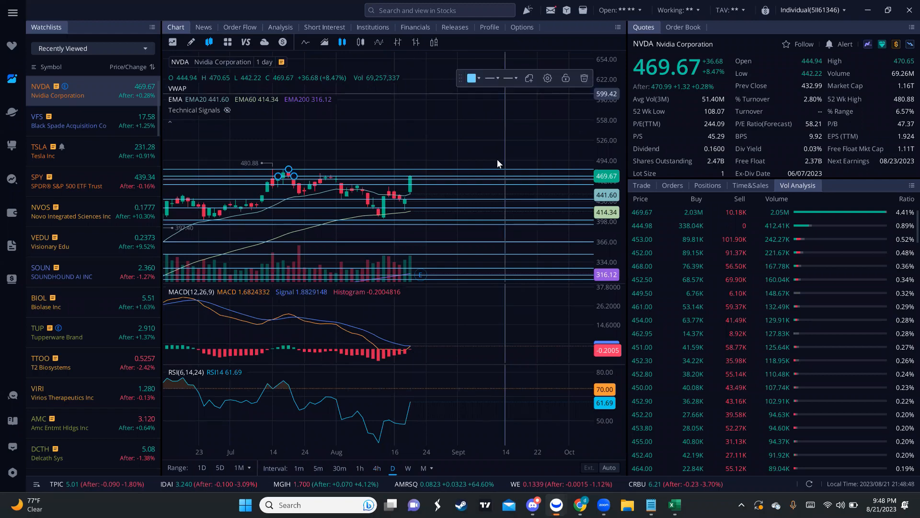
double_click(506, 157)
key(Return)
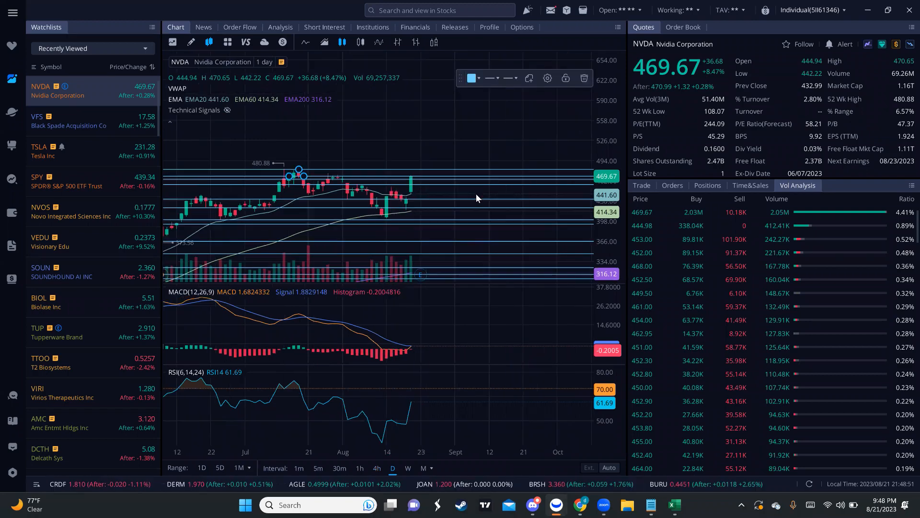
scroll(452, 155, down, 2)
drag(431, 166, 437, 186)
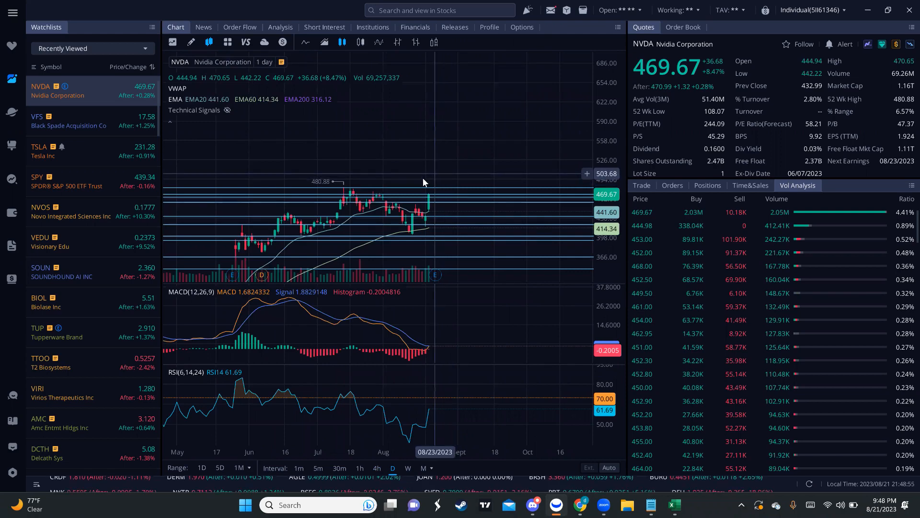
Step: Move NVDA from daily bars through 4-hour to 5-minute candles
click(375, 468)
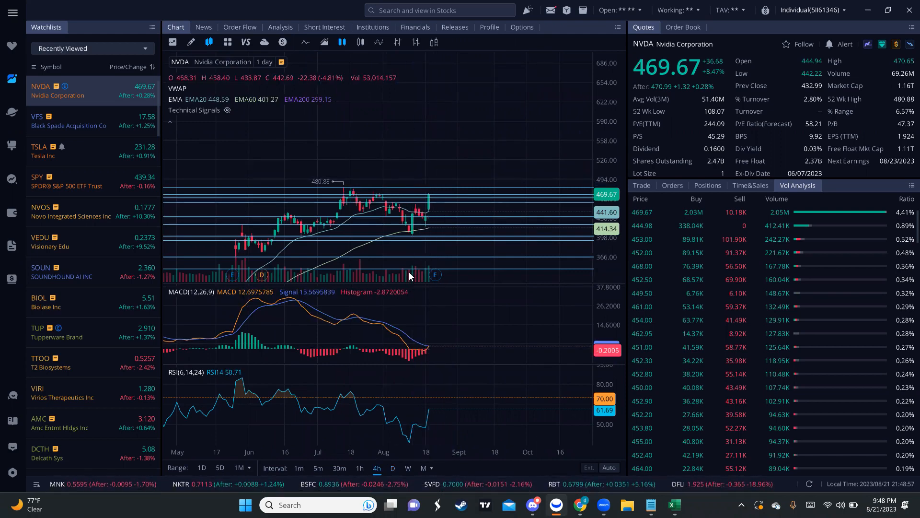
click(318, 468)
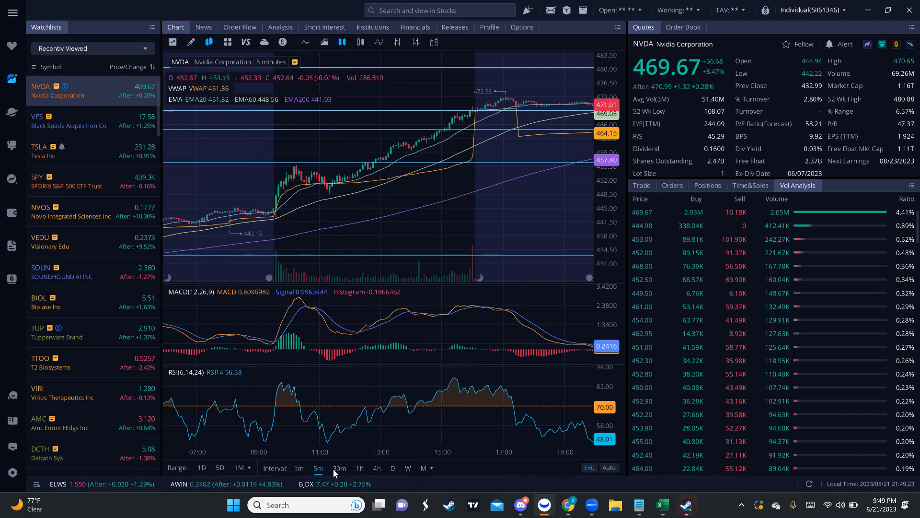
Step: Review NVDA on 4-hour bars with more history, checking a mid-August bar and 30-minute candles
click(378, 468)
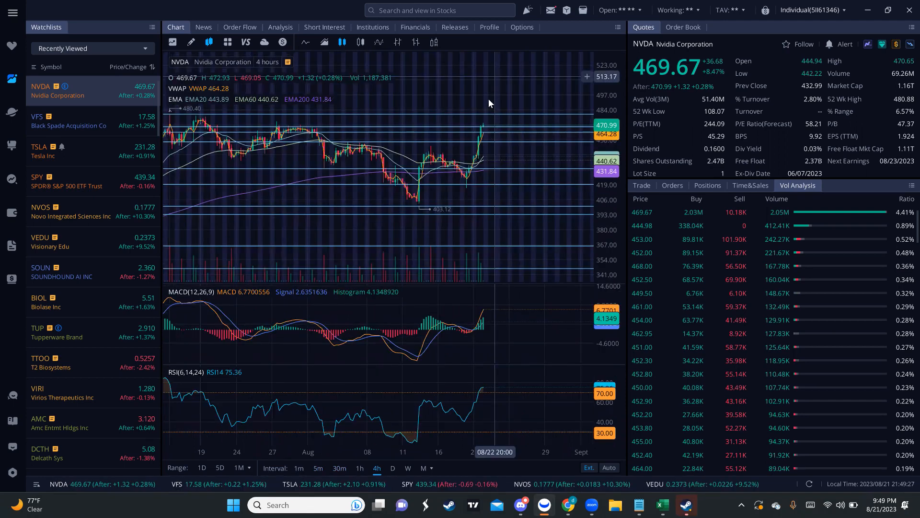
drag(488, 103, 485, 133)
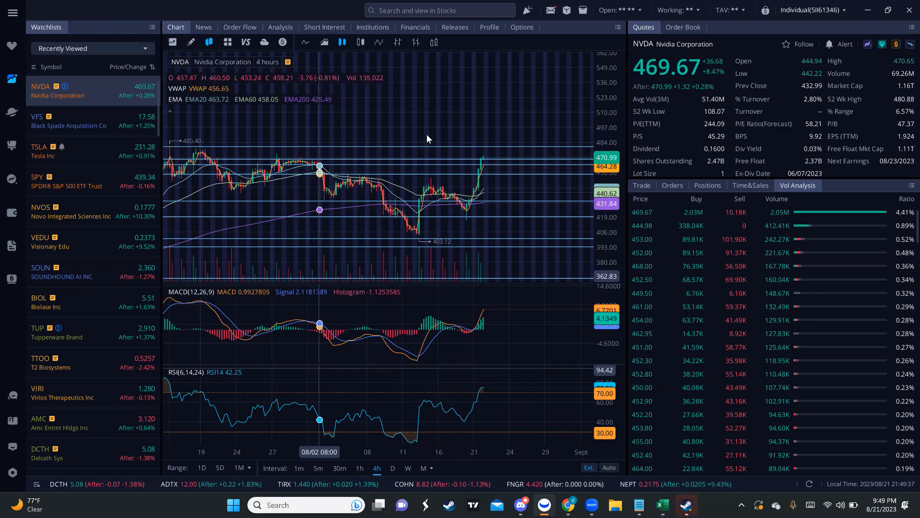
click(615, 469)
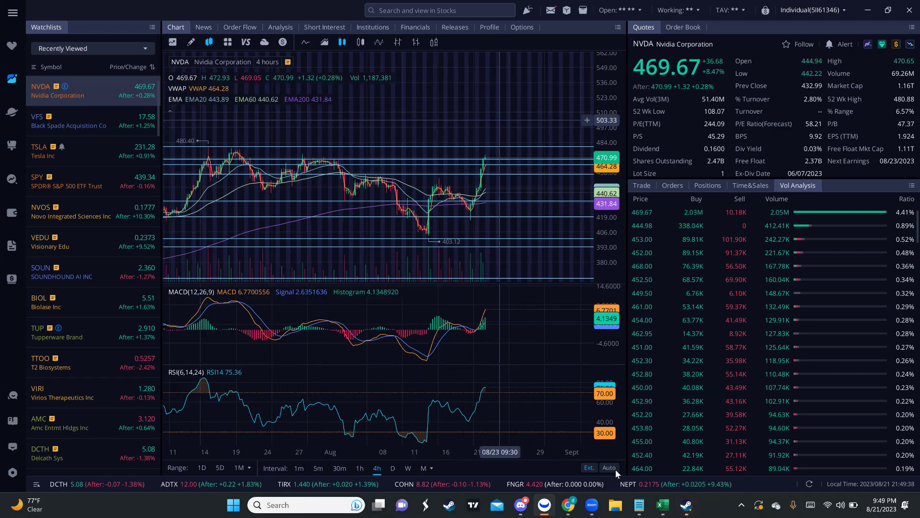
click(471, 415)
click(402, 394)
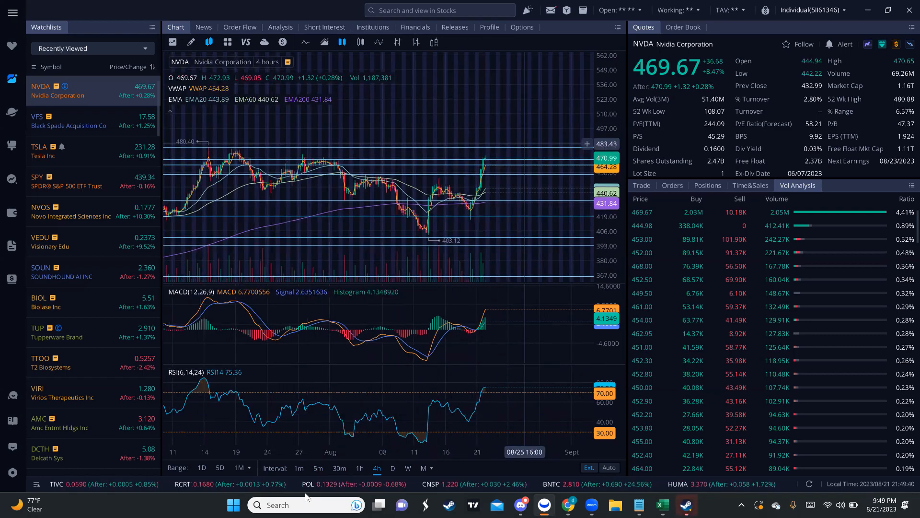
click(339, 468)
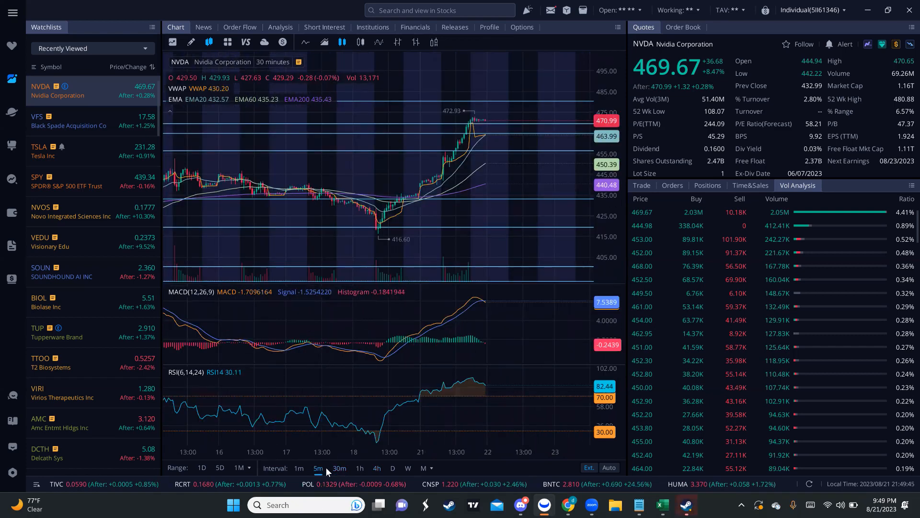
click(375, 468)
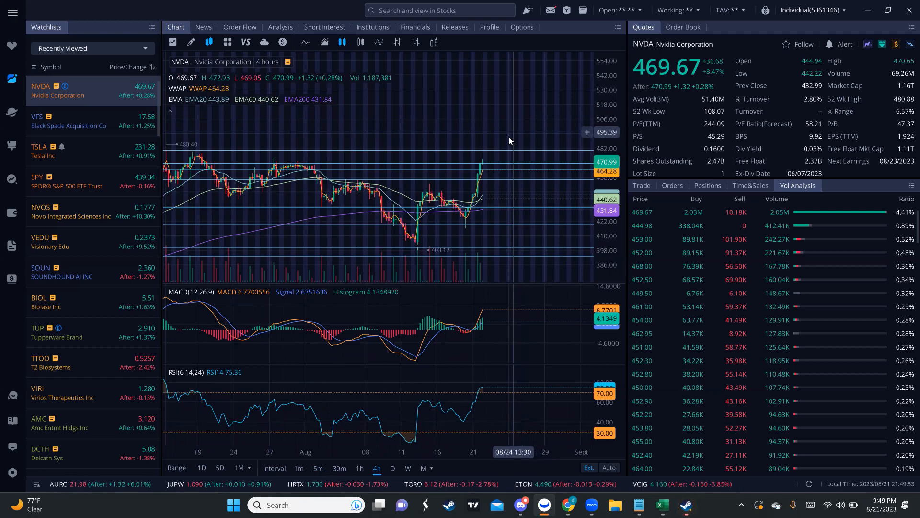
scroll(500, 129, down, 1)
scroll(500, 129, down, 1)
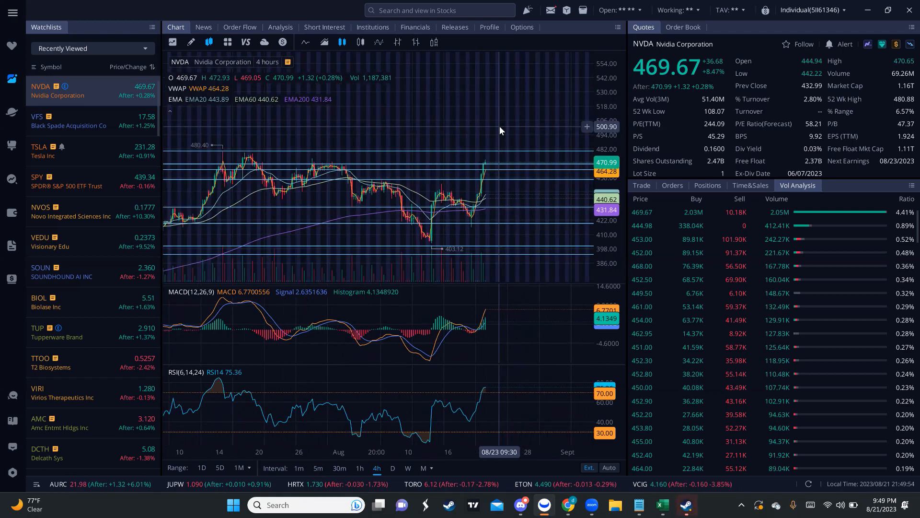
Step: Settle NVDA on 30-minute bars and review the parallel channel settings twice
drag(503, 109, 501, 119)
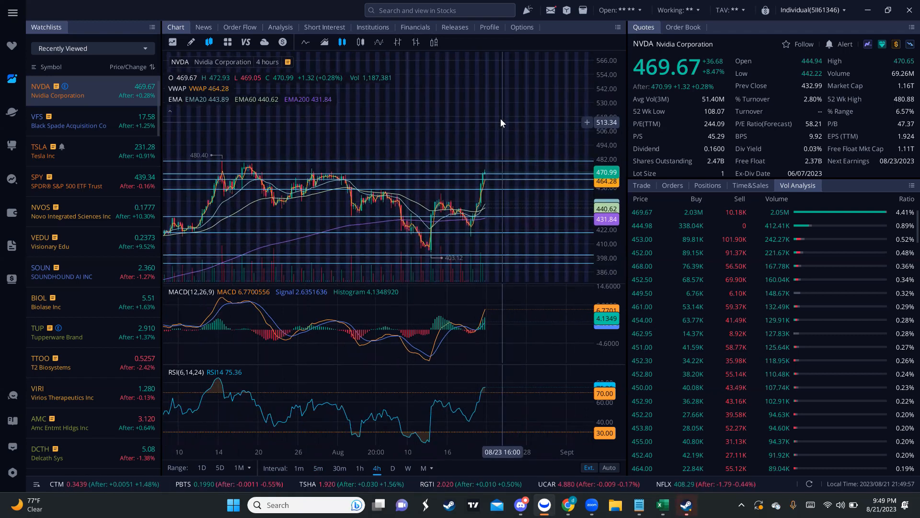
click(341, 468)
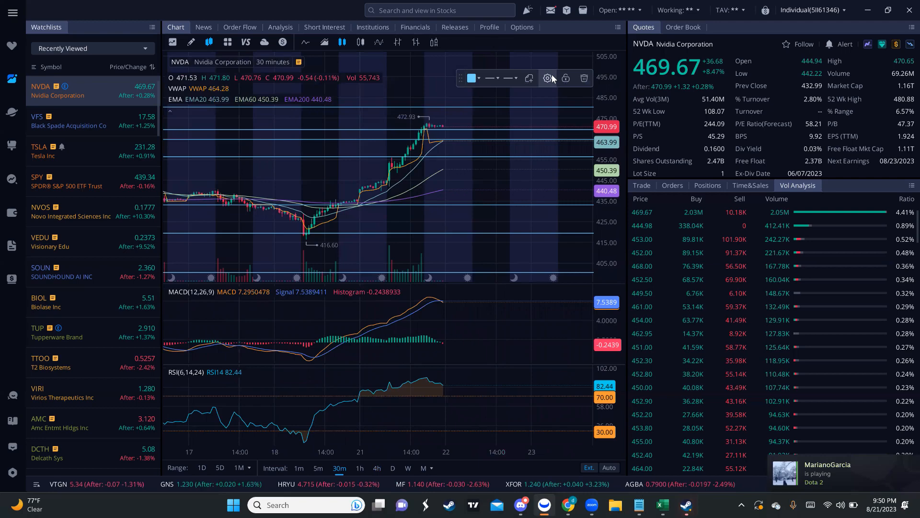
click(549, 77)
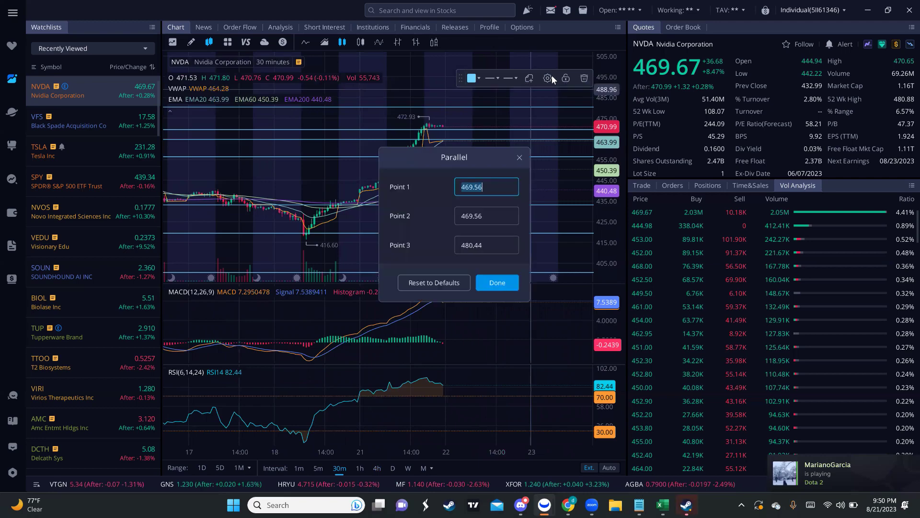
click(519, 158)
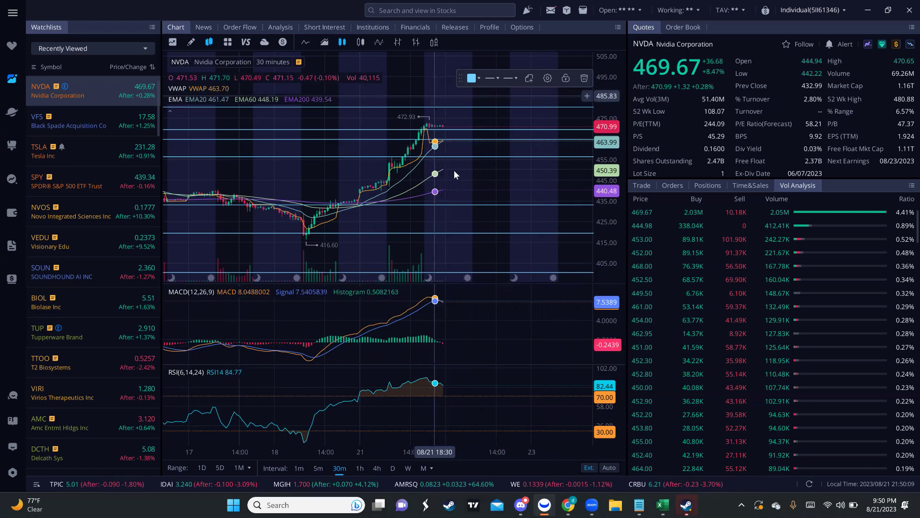
click(548, 80)
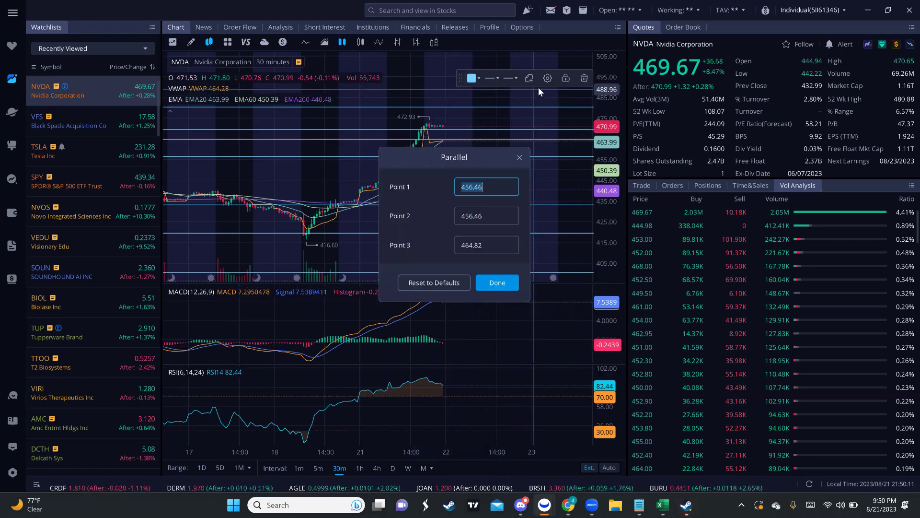
click(516, 160)
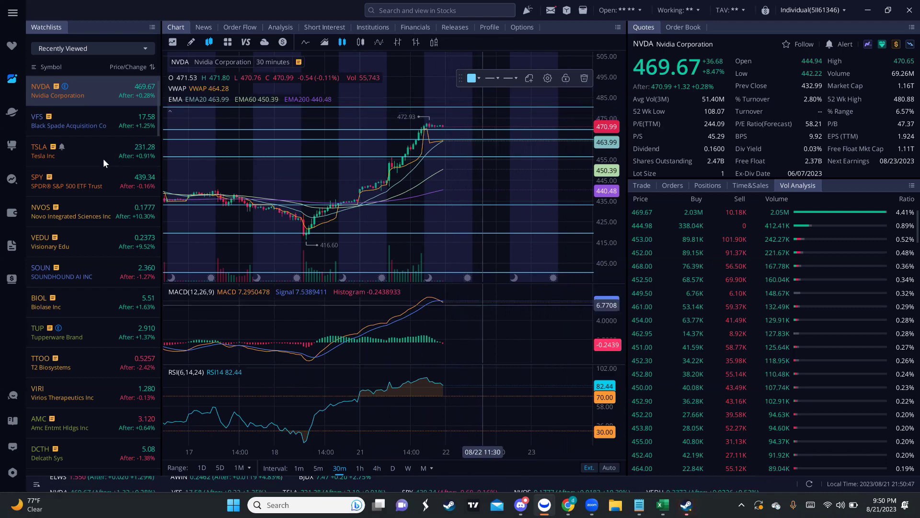
Step: Bring up the NVOS chart and quote in place of NVDA
click(101, 215)
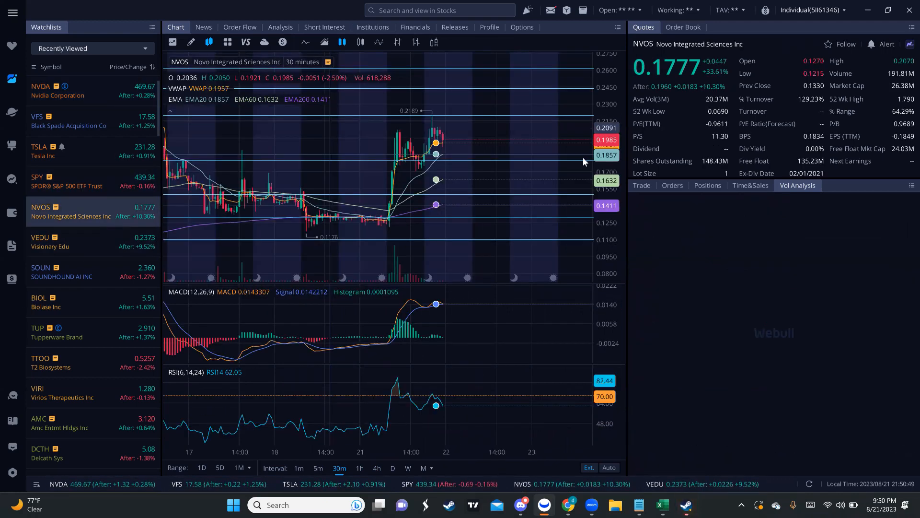
Step: Browse NVOS on 5-minute then 4-hour candles and switch over to Discord
click(318, 469)
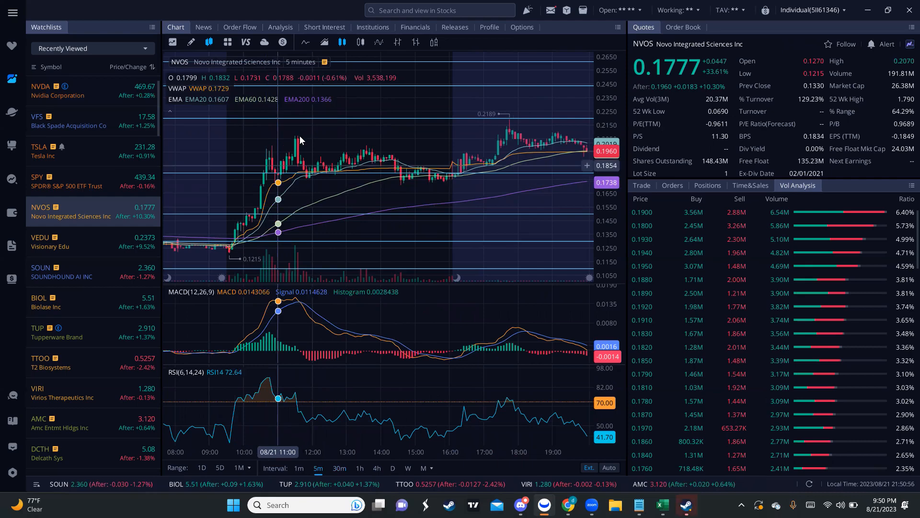
scroll(339, 137, down, 2)
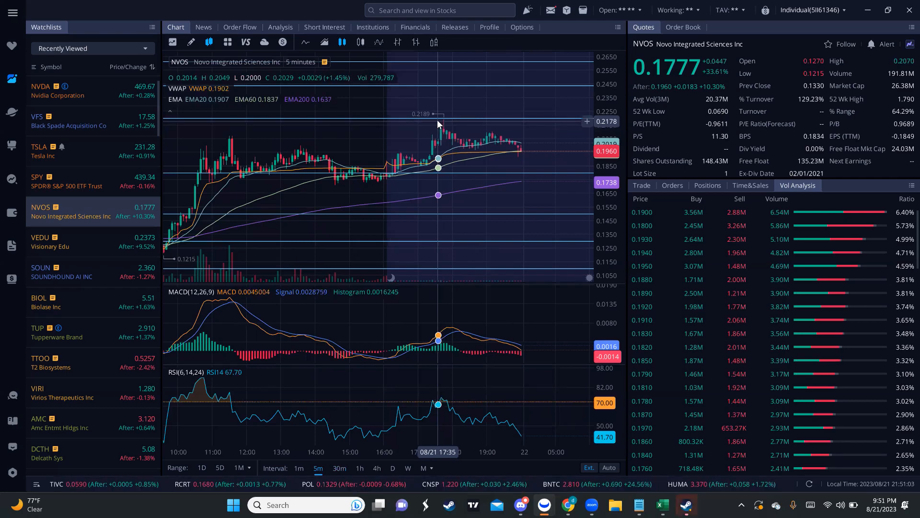
click(377, 467)
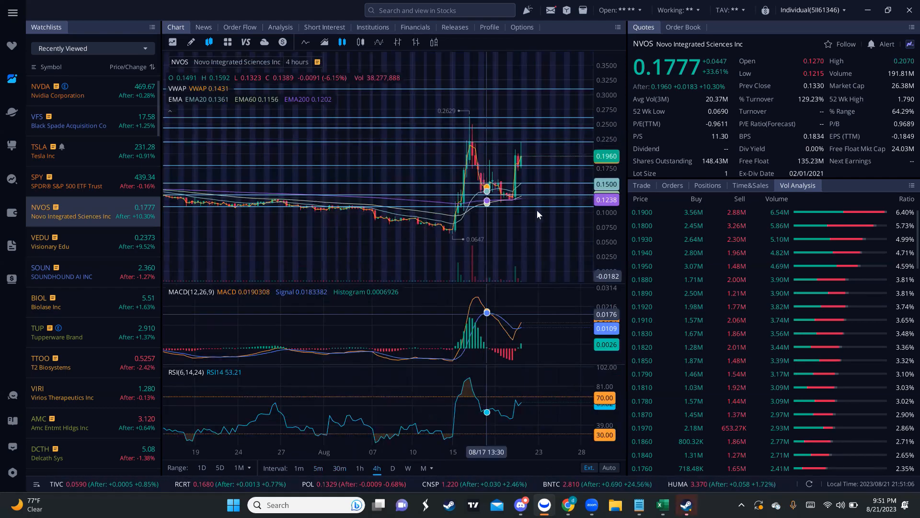
key(alt+Tab)
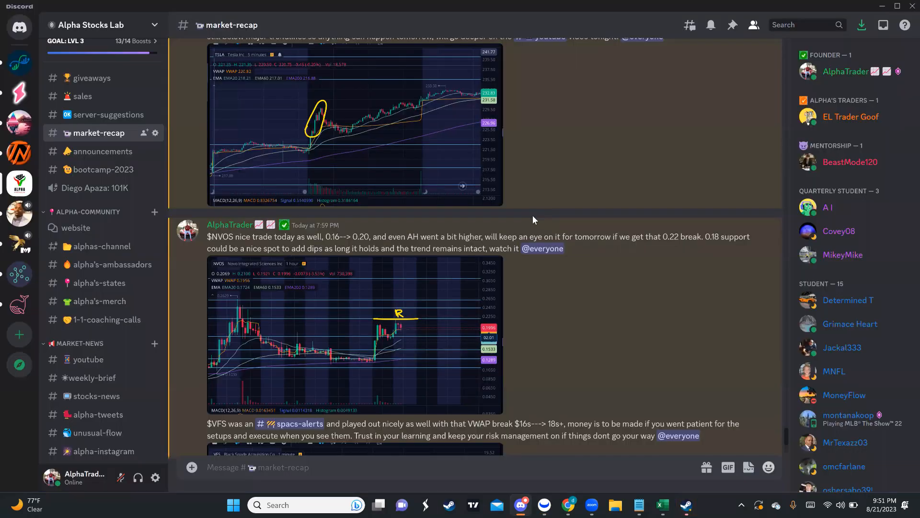
Step: View the NVOS recap chart with its resistance mark full-size, then return to Webull
click(500, 269)
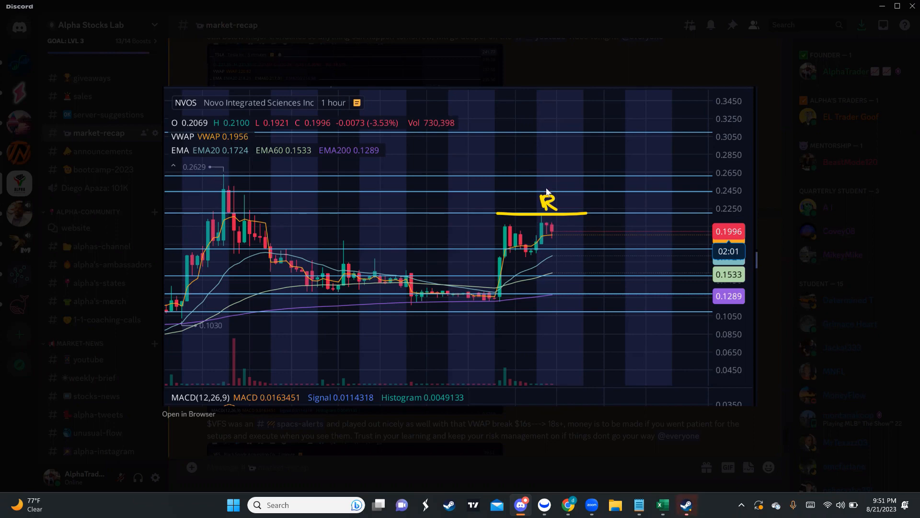
click(544, 506)
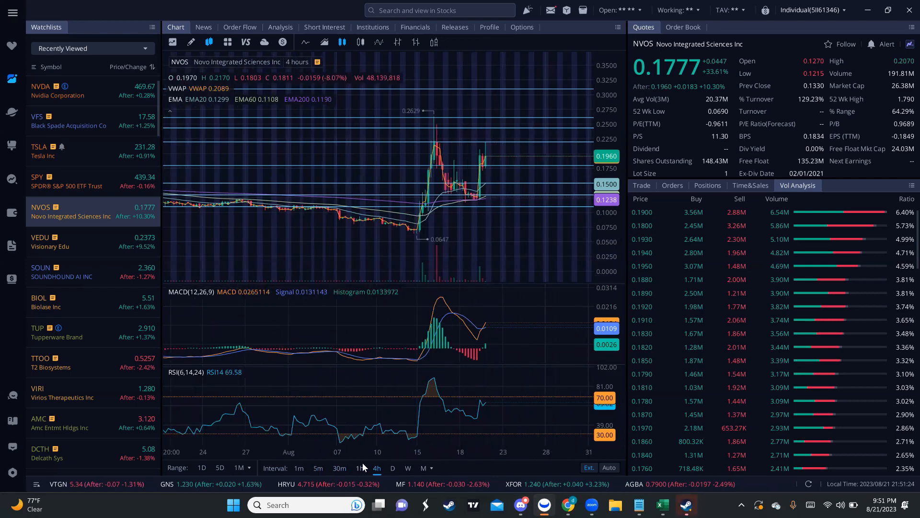
Step: Check NVOS on 1-hour and daily bars, then settle on 30-minute candles
key(Down)
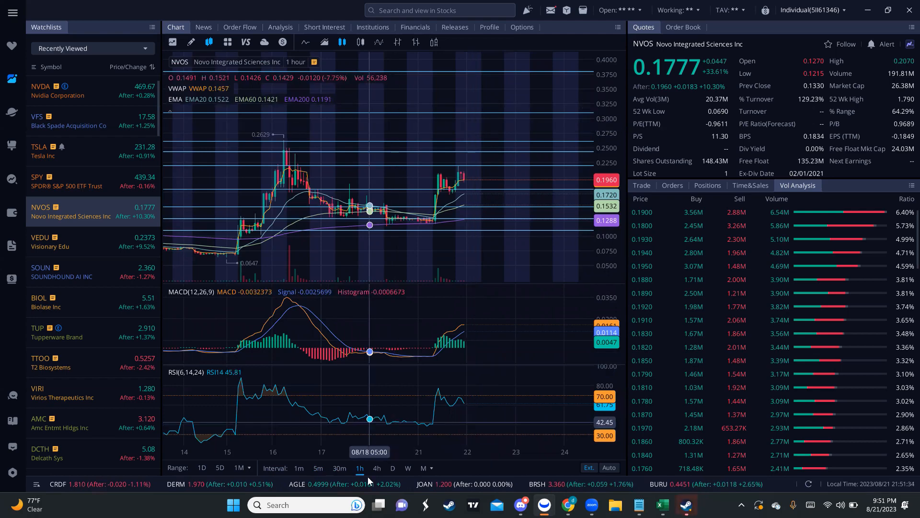
click(393, 468)
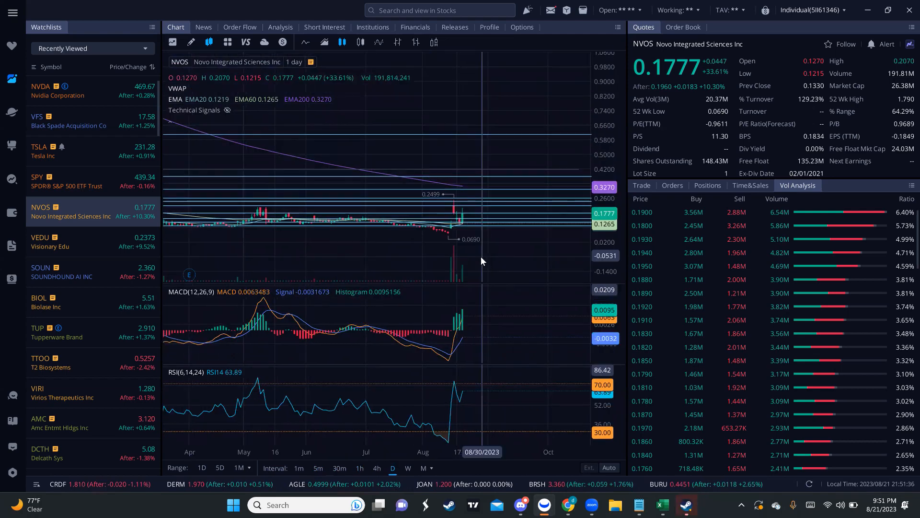
scroll(483, 244, up, 2)
scroll(485, 253, up, 1)
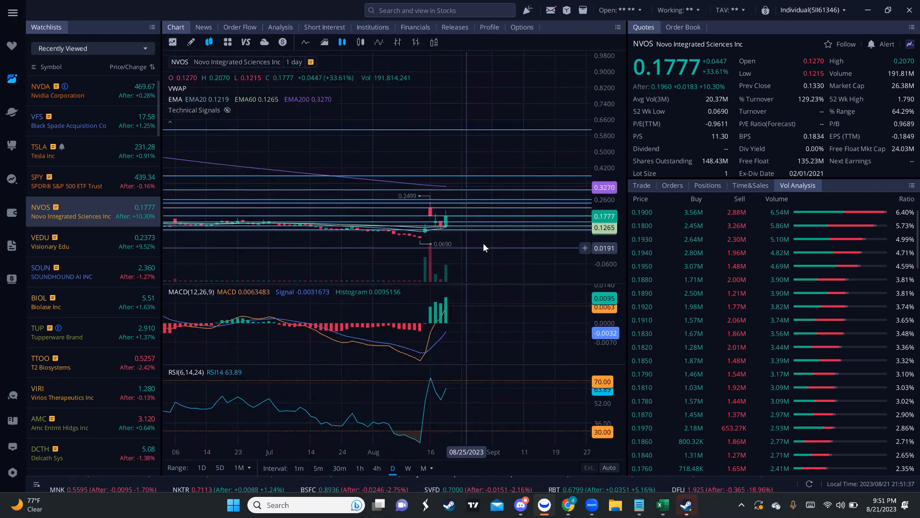
drag(598, 241, 450, 213)
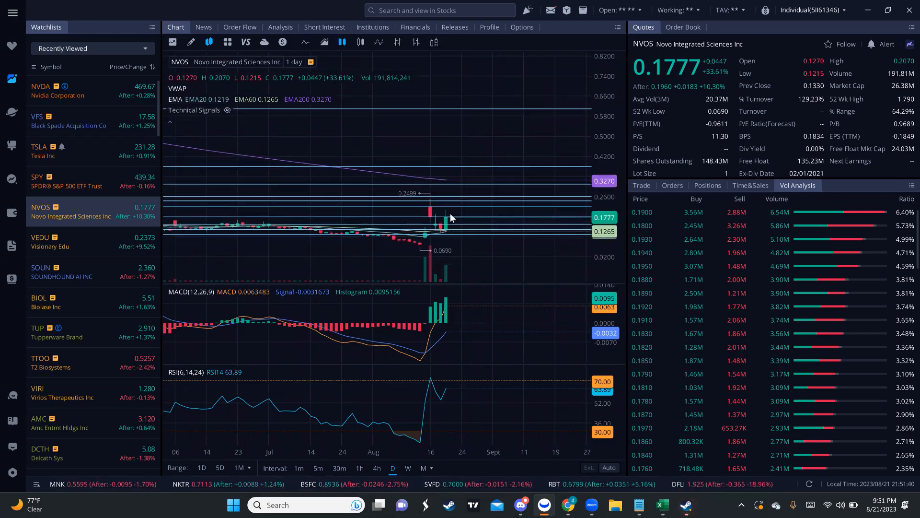
scroll(462, 235, up, 1)
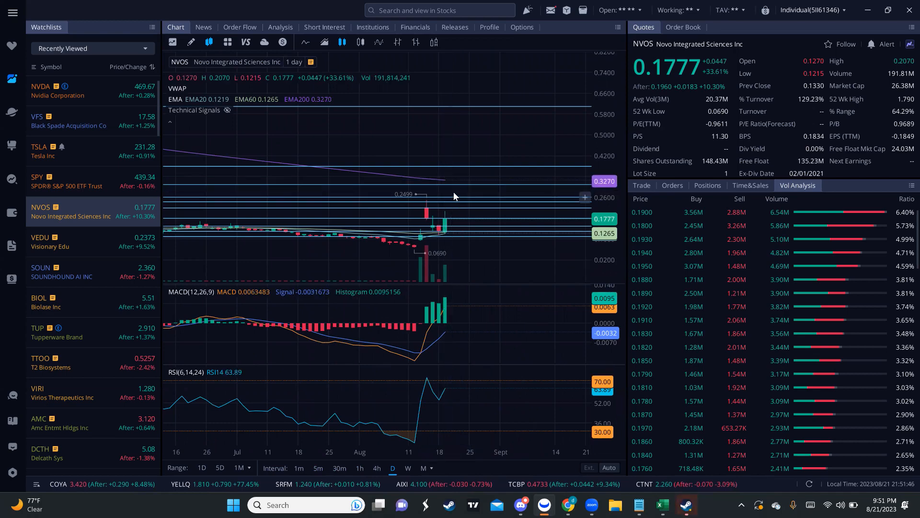
scroll(457, 205, up, 2)
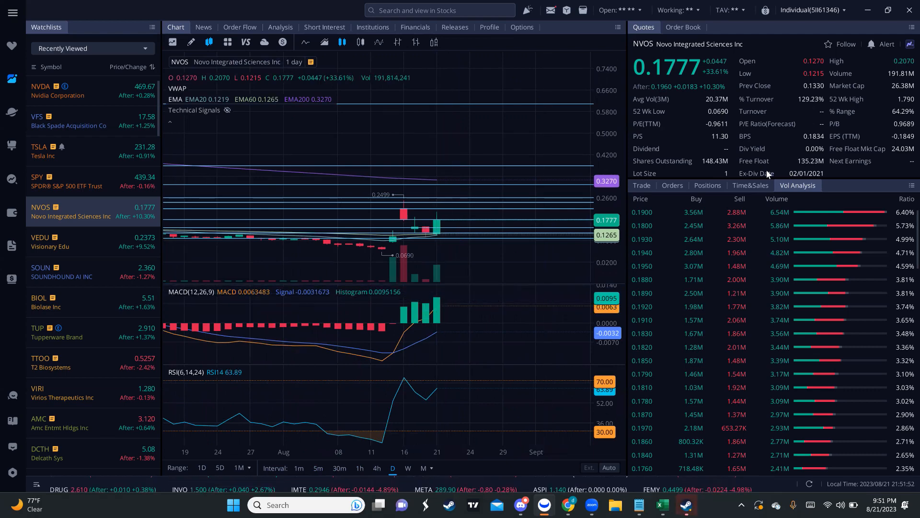
click(338, 469)
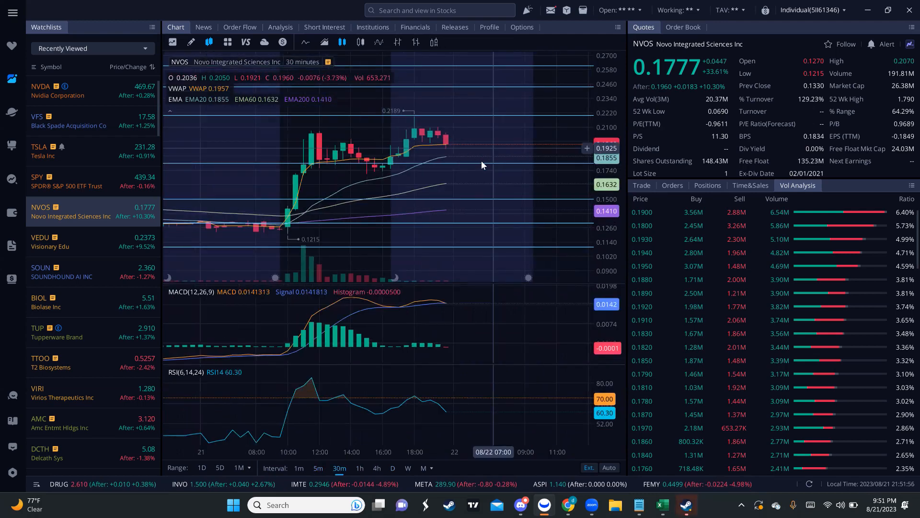
scroll(480, 160, down, 2)
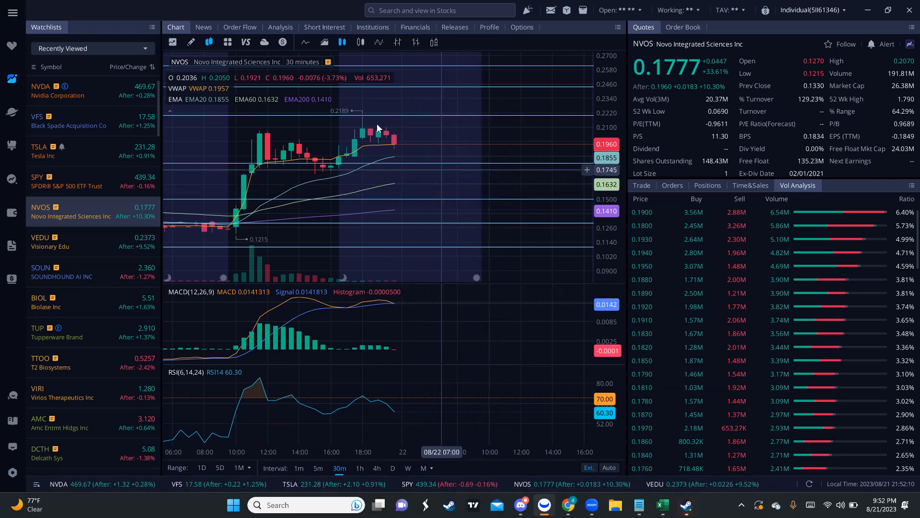
Step: Bring up Novo Integrated Sciences' news headlines
click(205, 21)
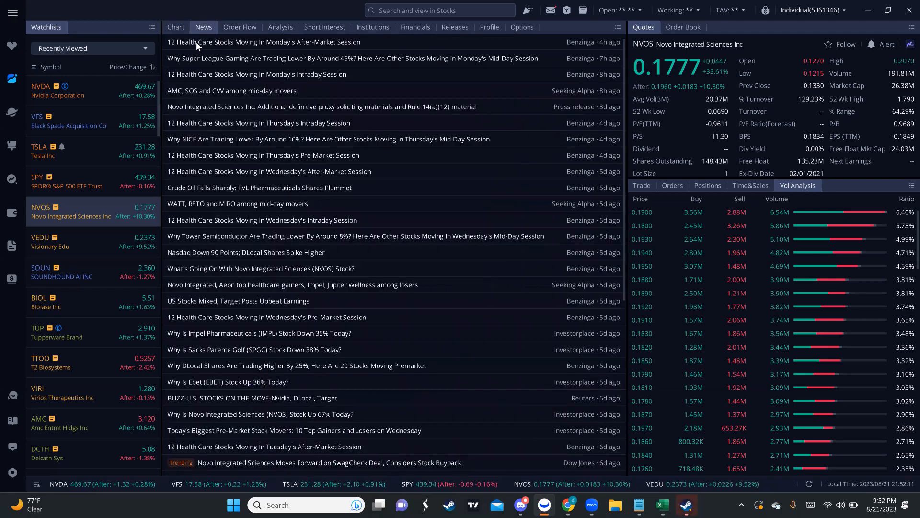
Step: Return to the NVOS 30-minute chart, rescale its price range, then show Biolase (BIOL)
click(177, 24)
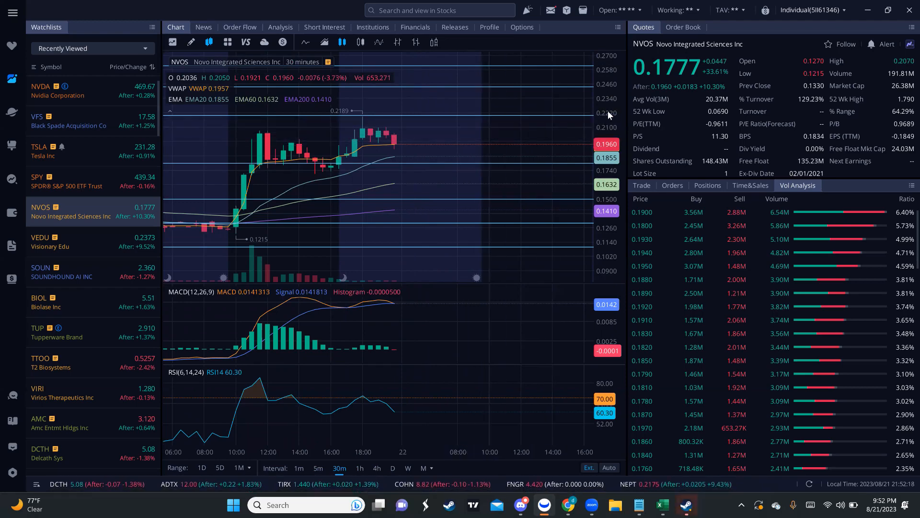
drag(607, 111, 544, 156)
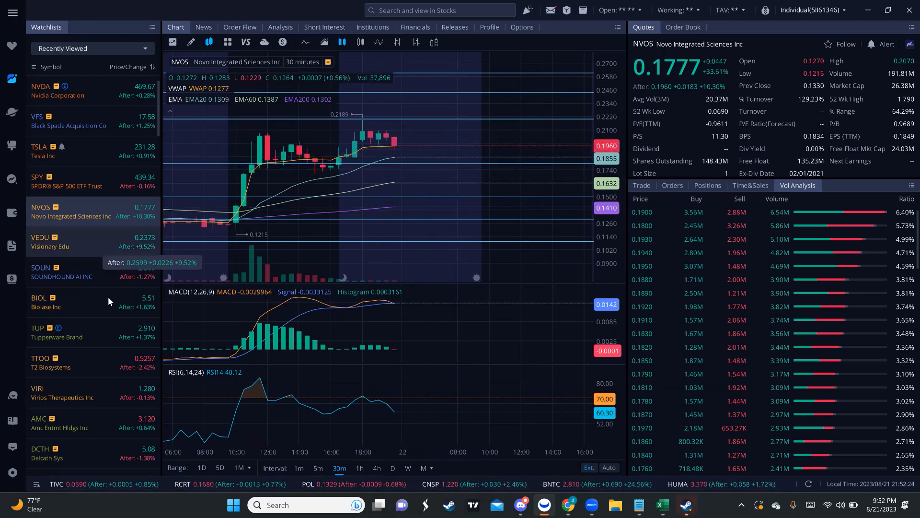
click(94, 305)
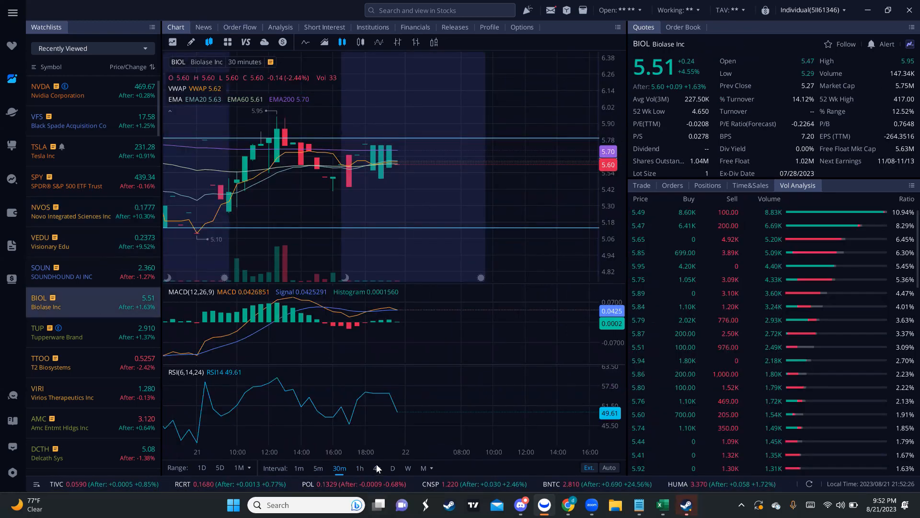
Step: Study Biolase on 4-hour, 1-hour and daily candles, settling on the 4-hour view
click(377, 468)
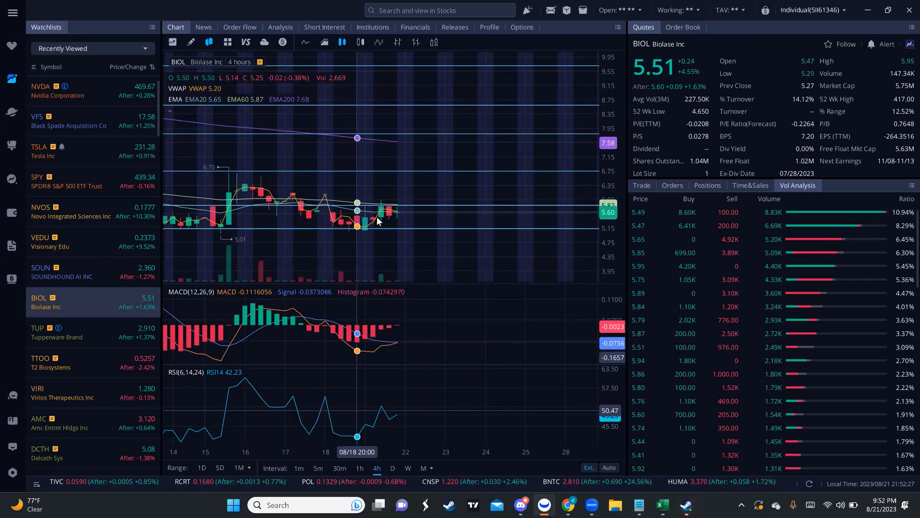
click(359, 468)
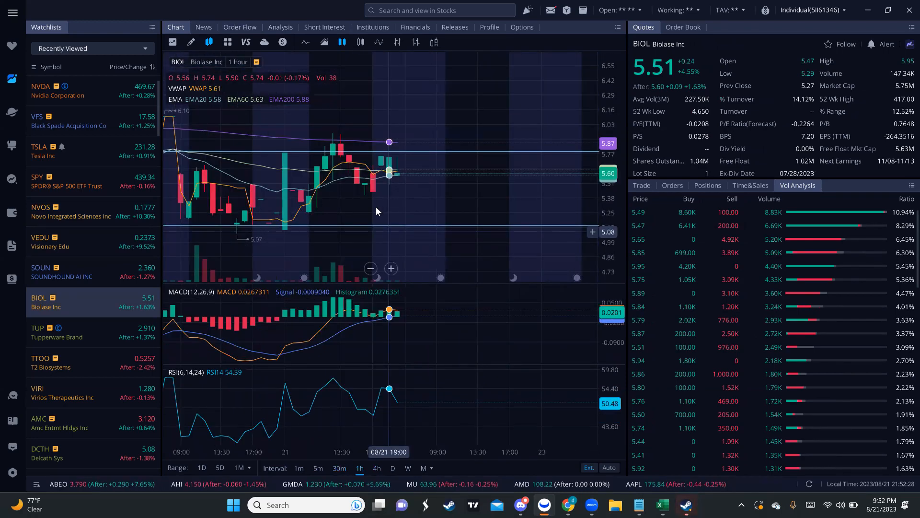
scroll(314, 213, down, 2)
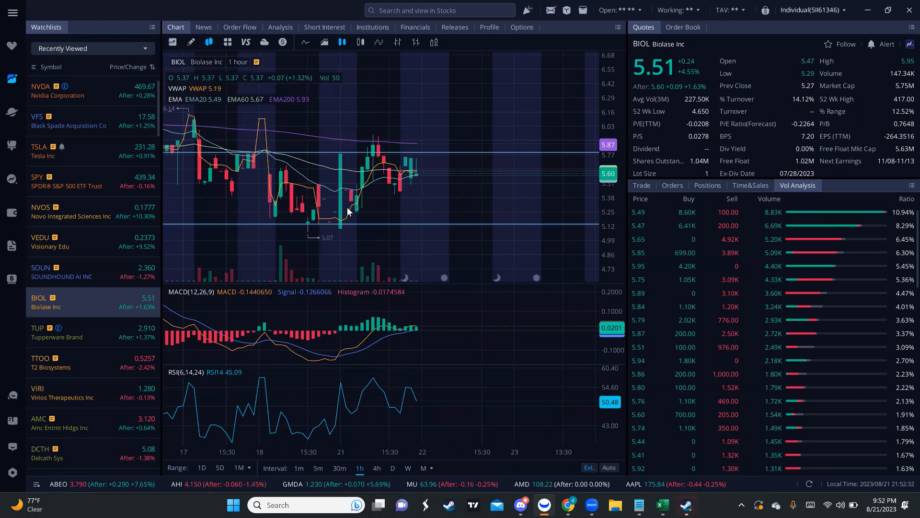
scroll(381, 147, up, 2)
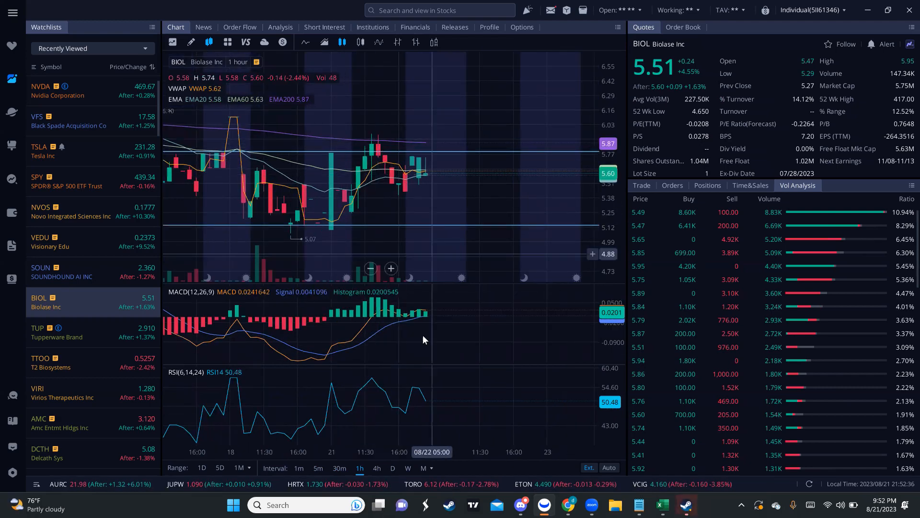
click(377, 467)
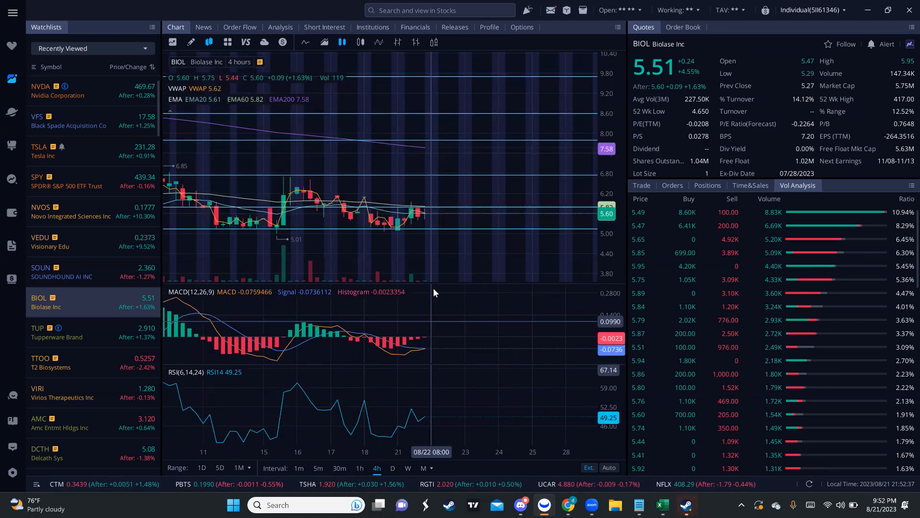
scroll(404, 247, down, 1)
scroll(404, 247, down, 1)
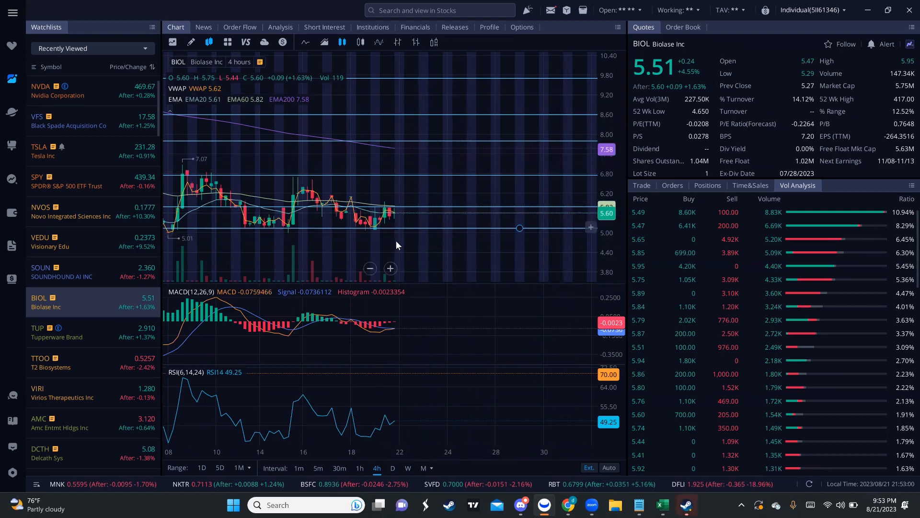
click(392, 468)
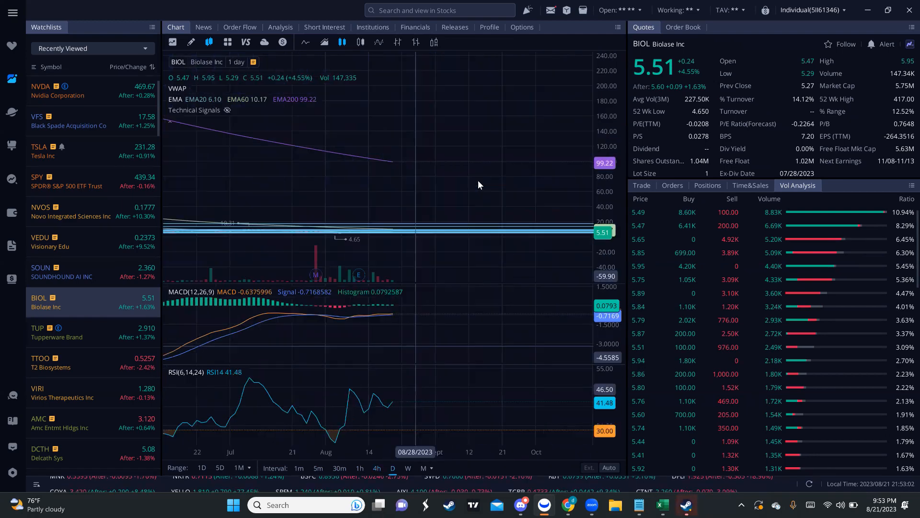
click(377, 468)
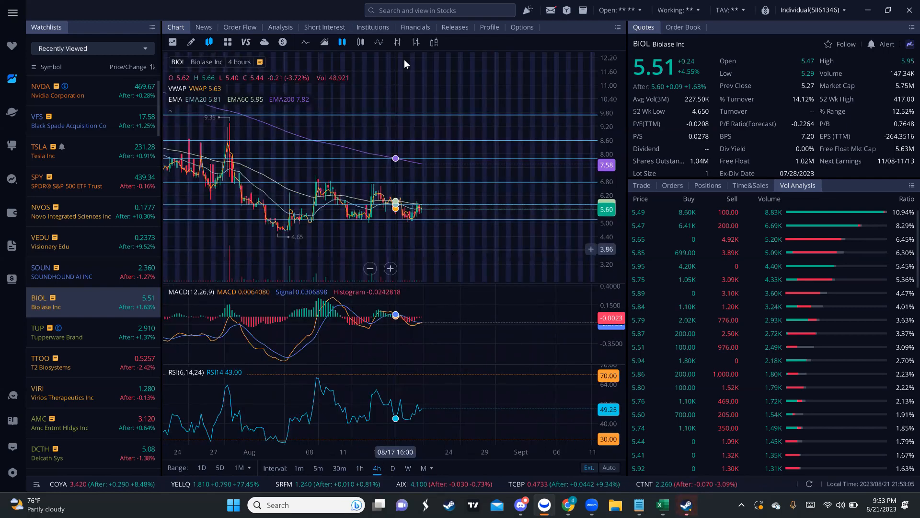
text(s)
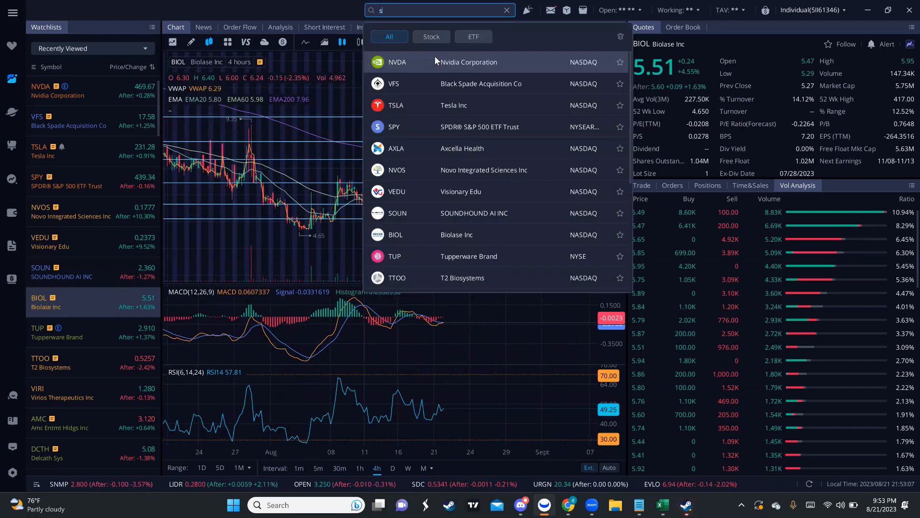
text(os)
Step: Look up SOS Limited's chart and check an earlier candle's price
key(Return)
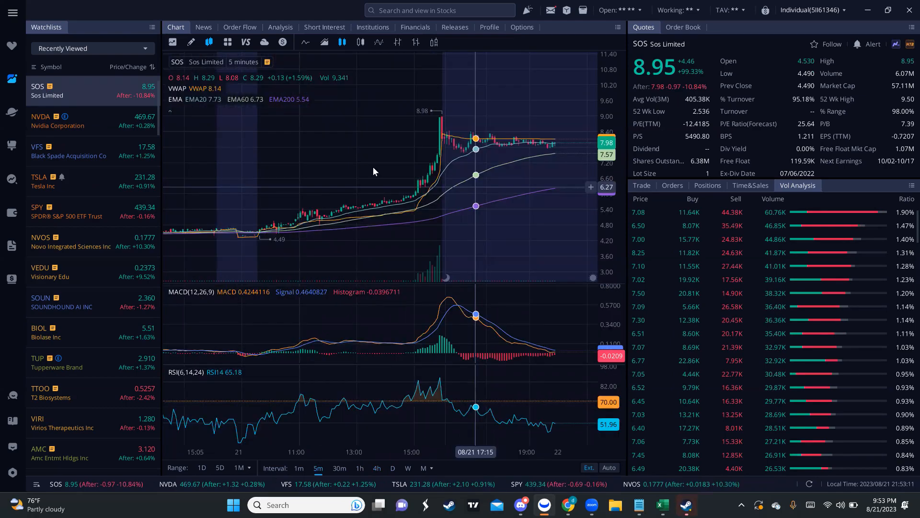
drag(429, 114, 433, 114)
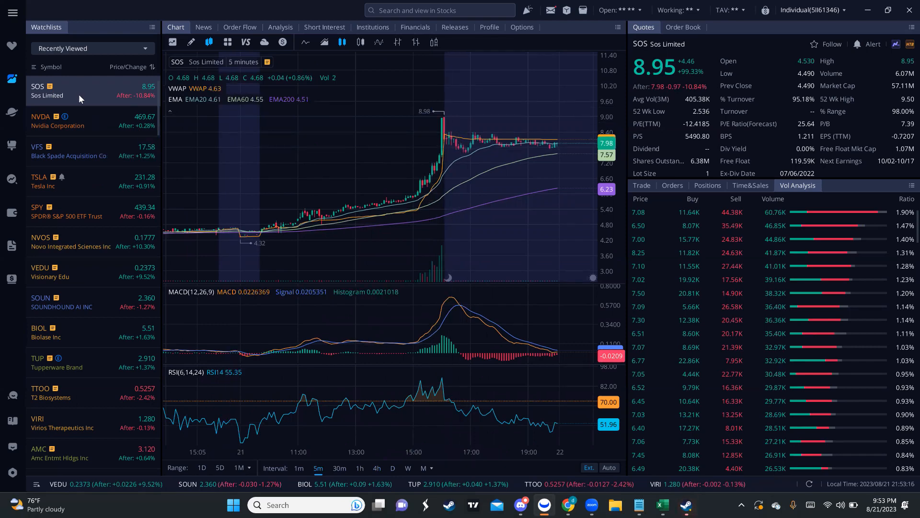
Step: Remove SOS from the watchlist and return to Biolase's 4-hour chart
right_click(106, 97)
click(139, 148)
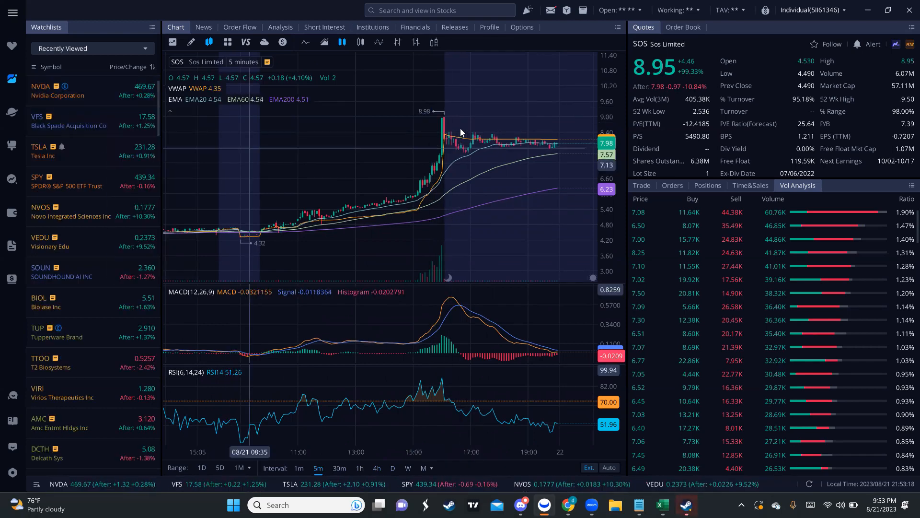
click(89, 304)
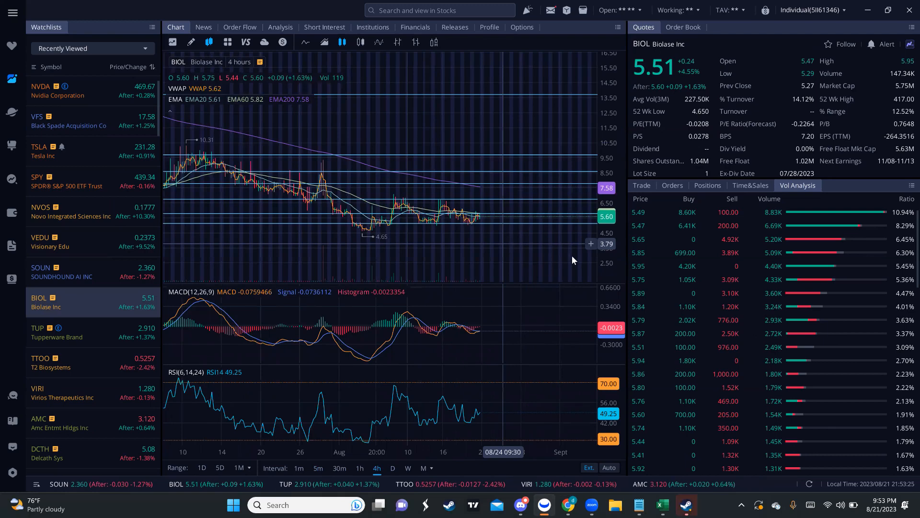
drag(611, 260, 608, 209)
scroll(497, 240, up, 3)
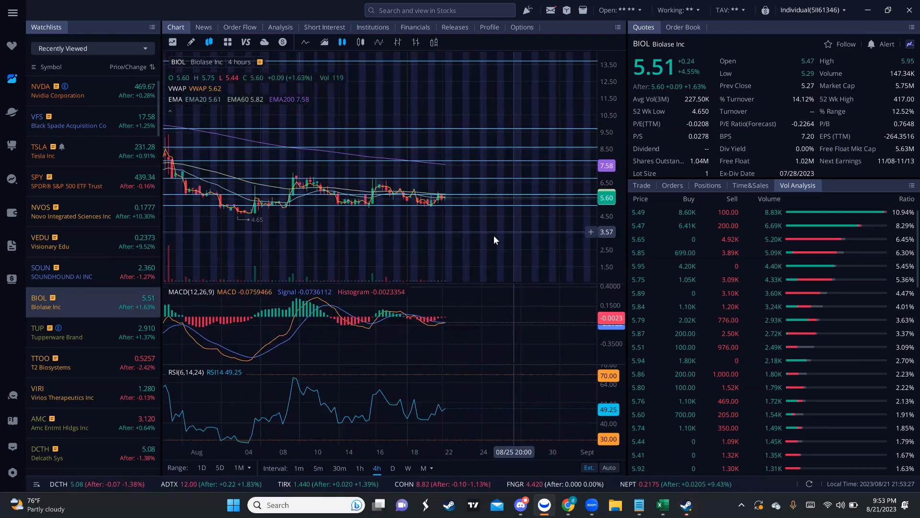
scroll(329, 207, down, 1)
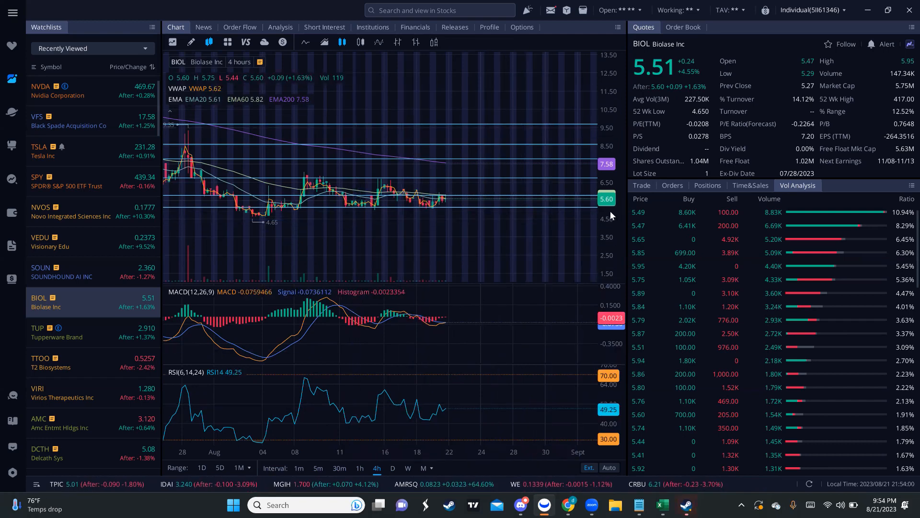
drag(611, 210, 616, 177)
scroll(323, 244, down, 2)
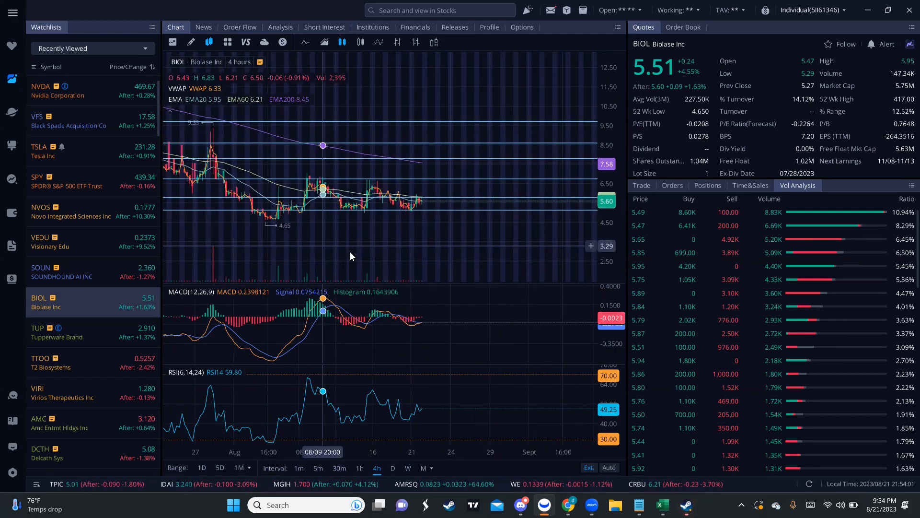